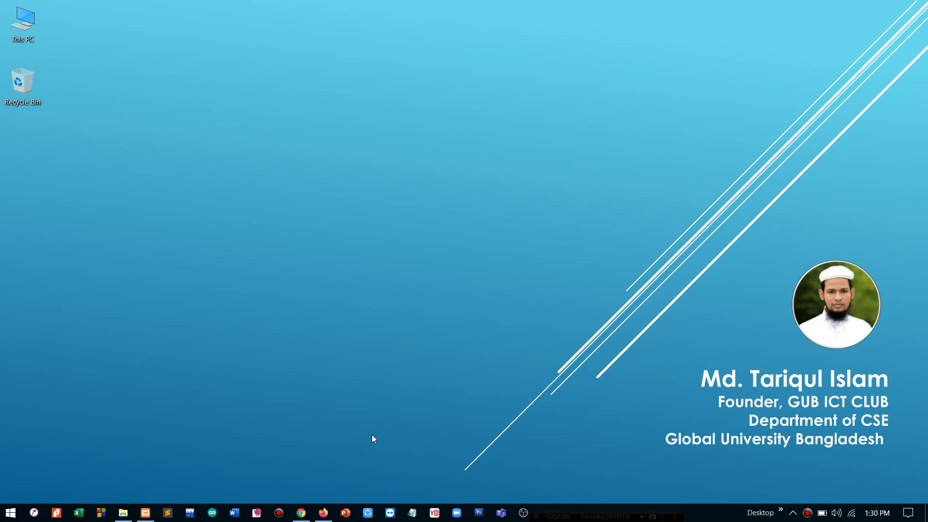
Switch to the WordPress admin in Firefox, then deactivate the Smart Slider 3 plugin and delete it with its data
{"action": "left_click", "coordinate": [323, 511]}
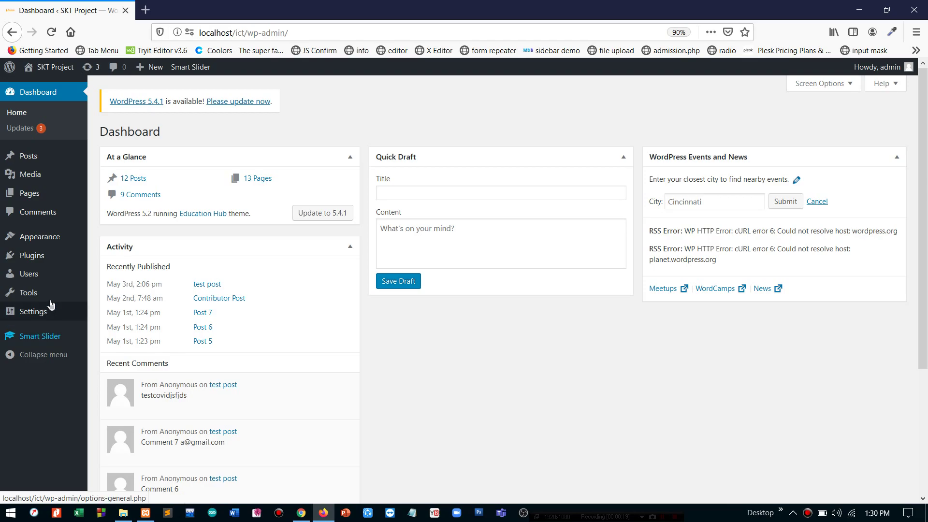
{"action": "left_click", "coordinate": [45, 263]}
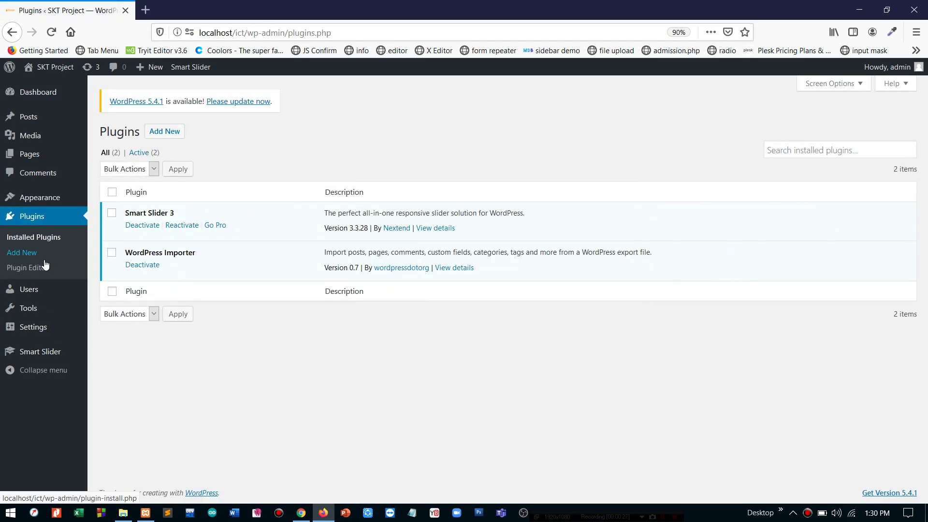
{"action": "left_click", "coordinate": [143, 226]}
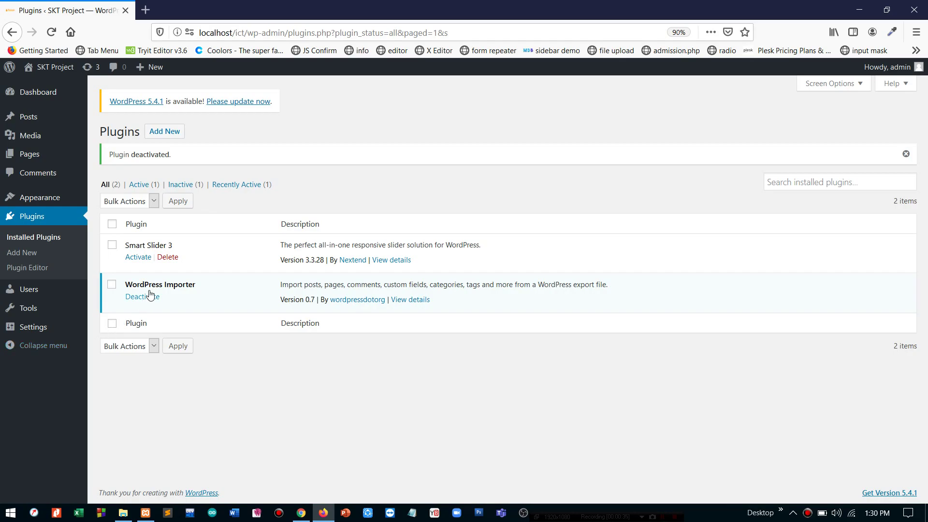
{"action": "left_click", "coordinate": [168, 257]}
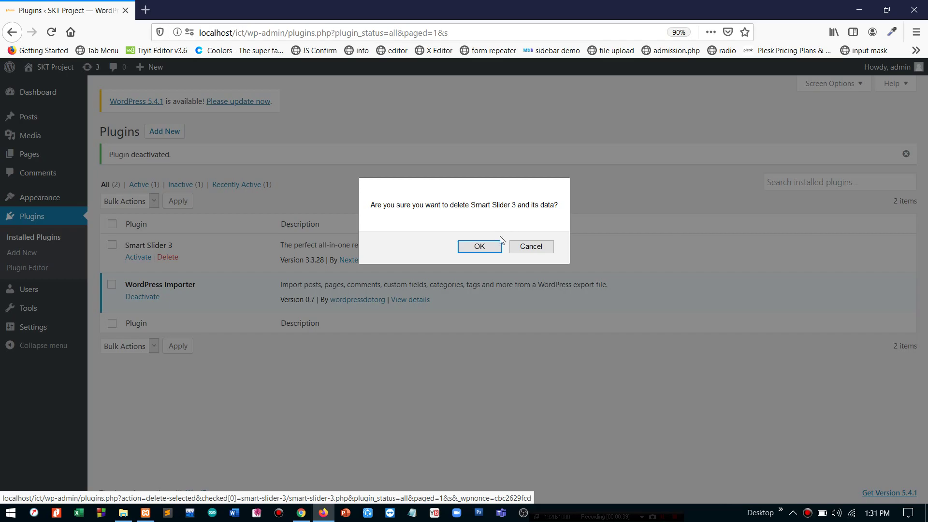
{"action": "left_click", "coordinate": [480, 247]}
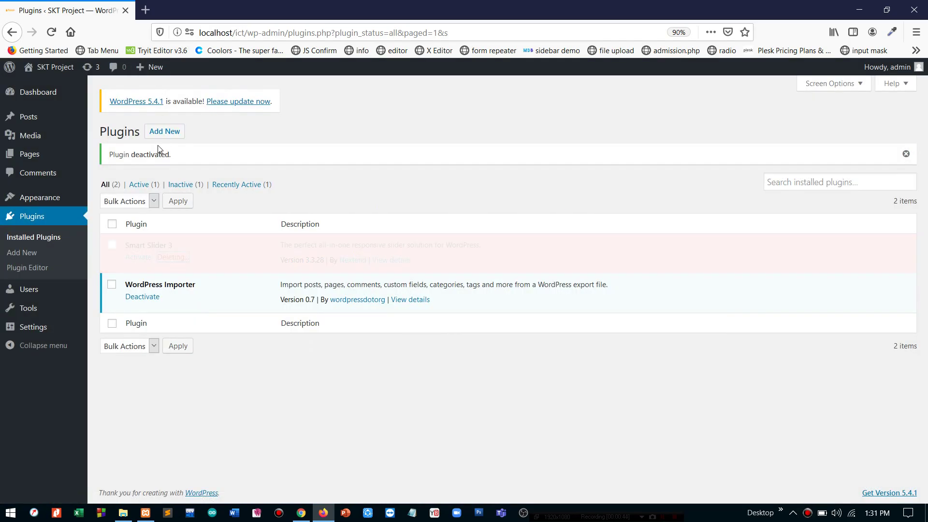
Install the Smart Slider 3 plugin by uploading smart-slider-3.3.3.28.zip from Downloads, and activate it
{"action": "left_click", "coordinate": [164, 132]}
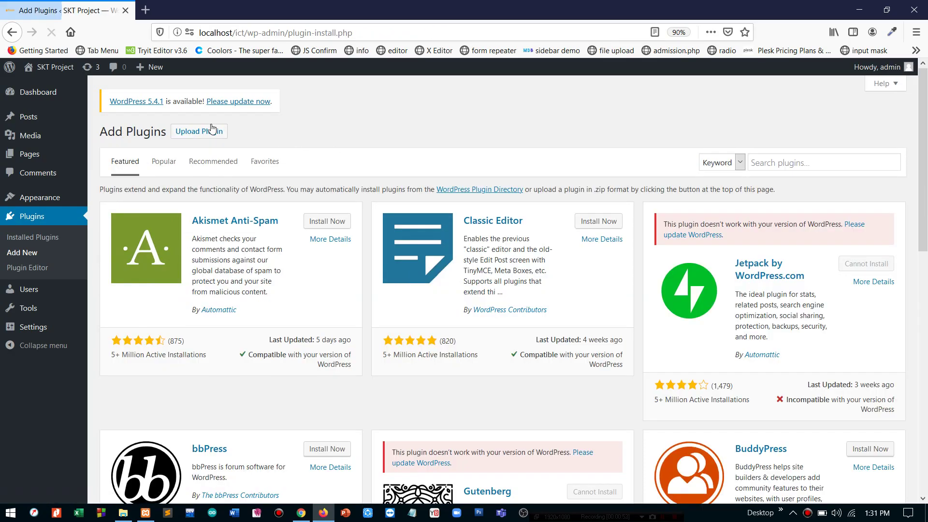
{"action": "left_click", "coordinate": [213, 131]}
{"action": "left_click", "coordinate": [420, 228]}
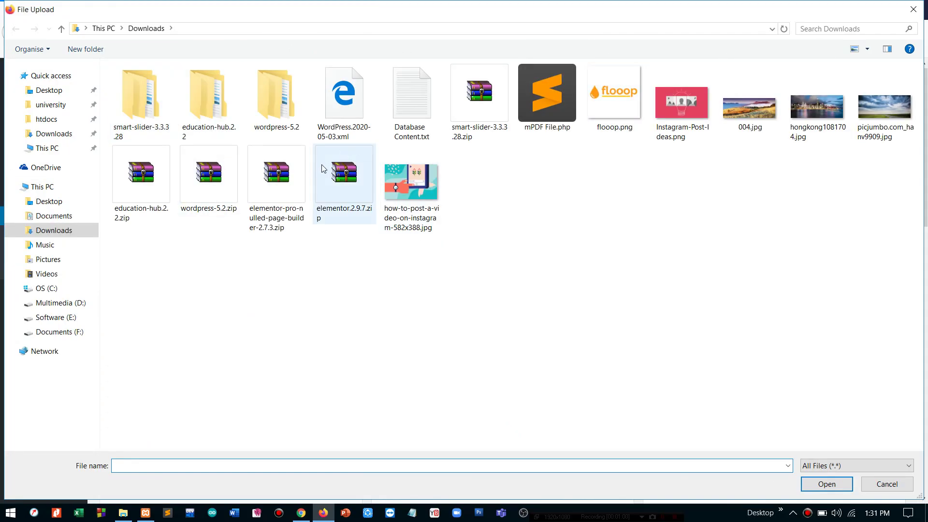
{"action": "left_click", "coordinate": [480, 119]}
{"action": "double_click", "coordinate": [478, 115]}
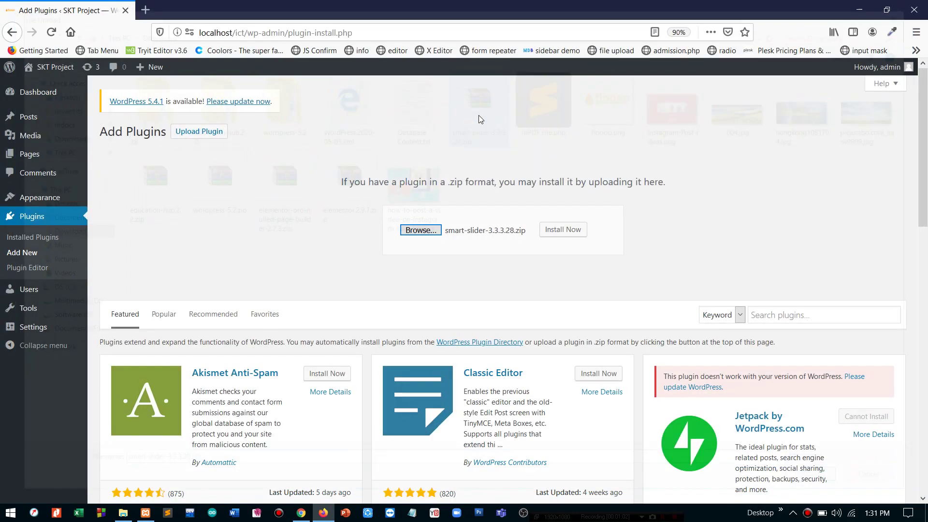
{"action": "left_click", "coordinate": [549, 232]}
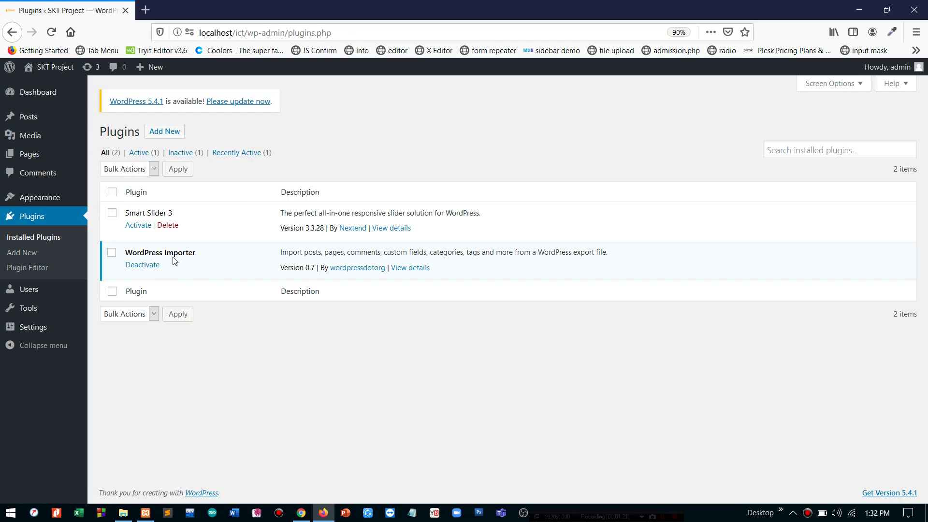
{"action": "left_click", "coordinate": [142, 226]}
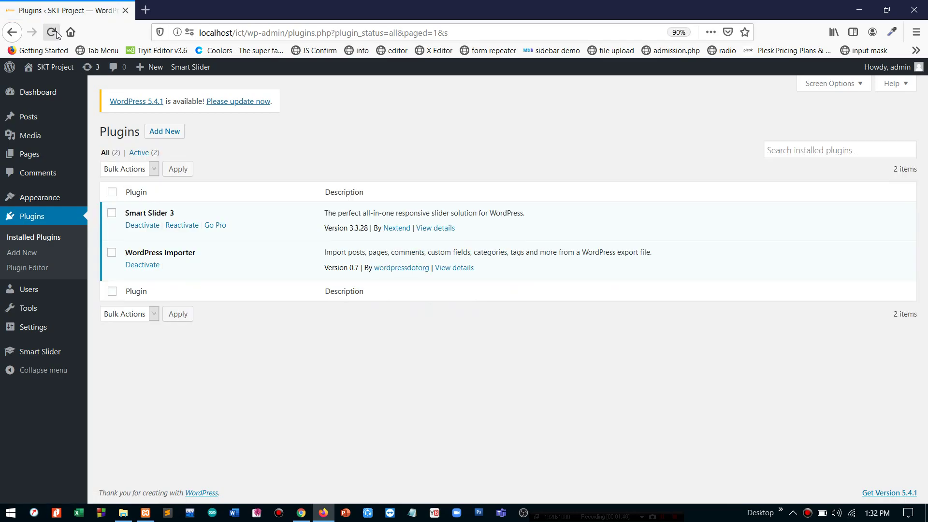
Create a new slider named MySlide in Smart Slider with the Thumbnail - horizontal preset
{"action": "mouse_move", "coordinate": [41, 196]}
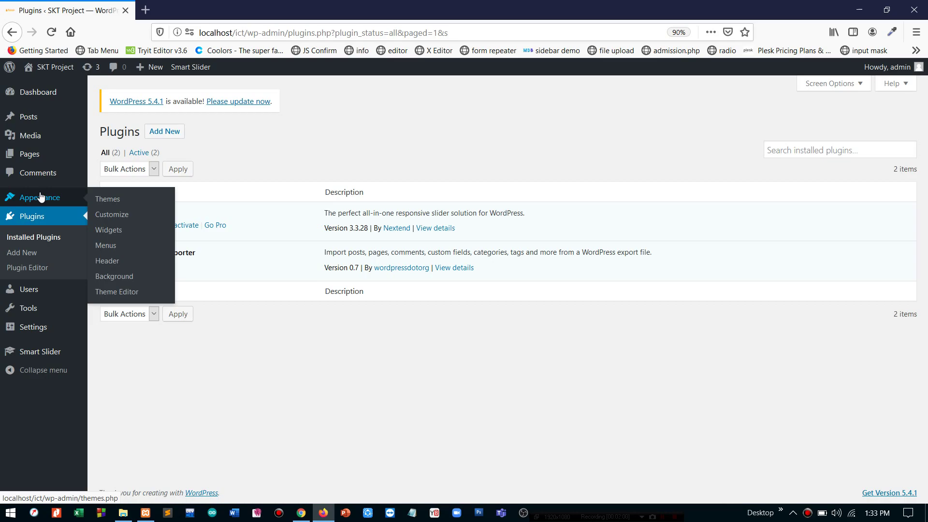
{"action": "left_click", "coordinate": [34, 356]}
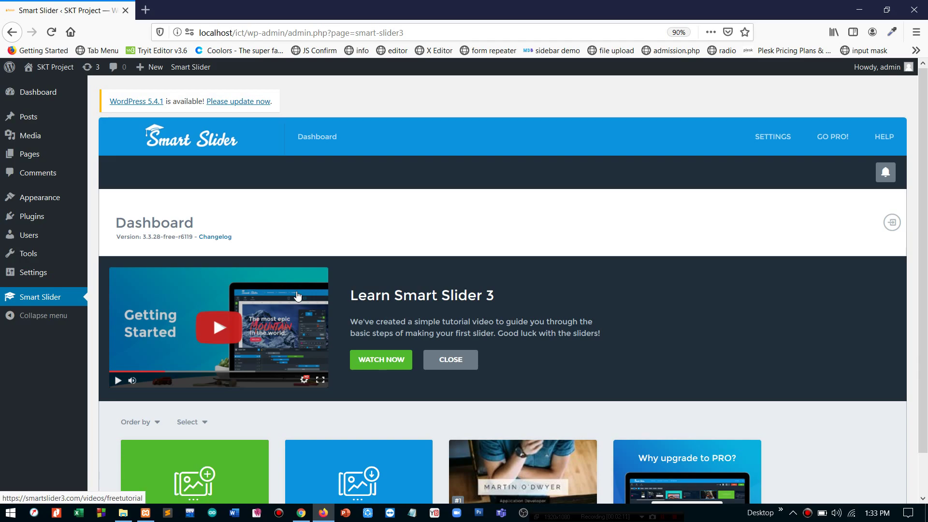
{"action": "scroll", "coordinate": [298, 296], "scroll_direction": "down", "scroll_amount": 1}
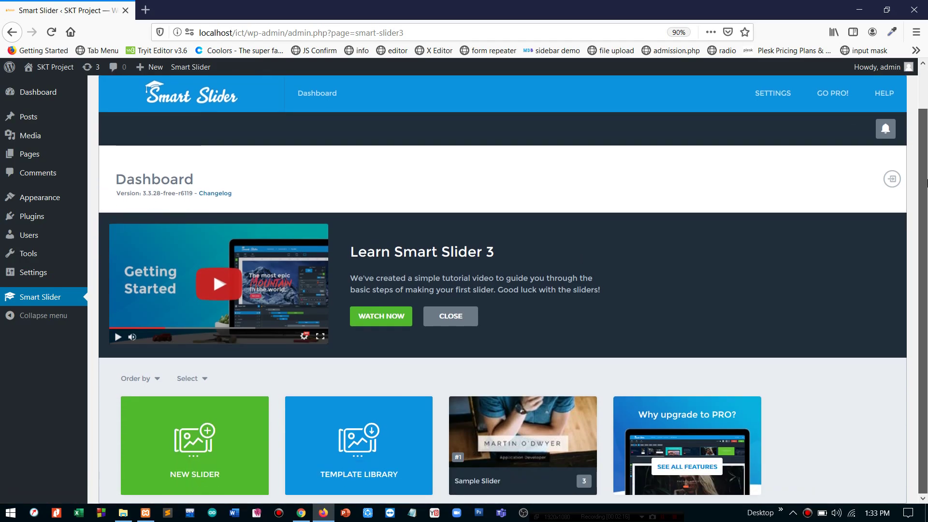
{"action": "mouse_move", "coordinate": [540, 453]}
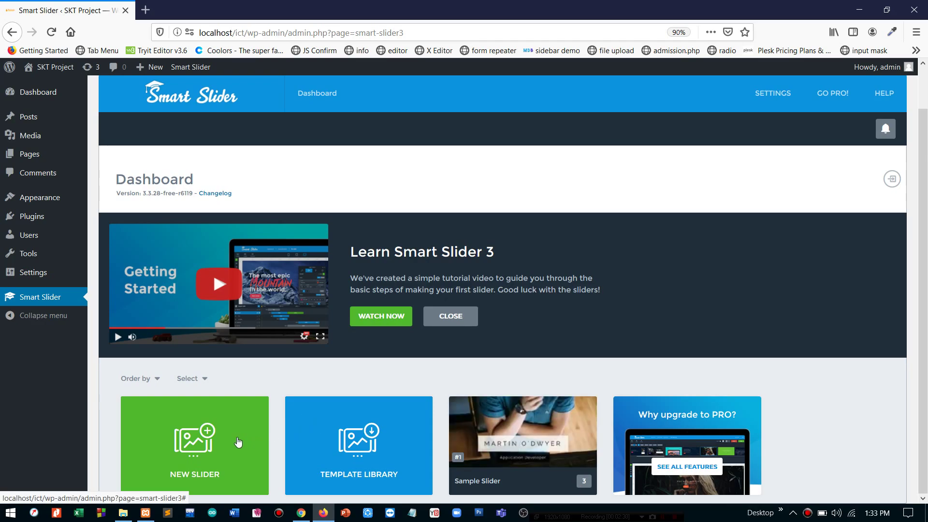
{"action": "left_click", "coordinate": [236, 440]}
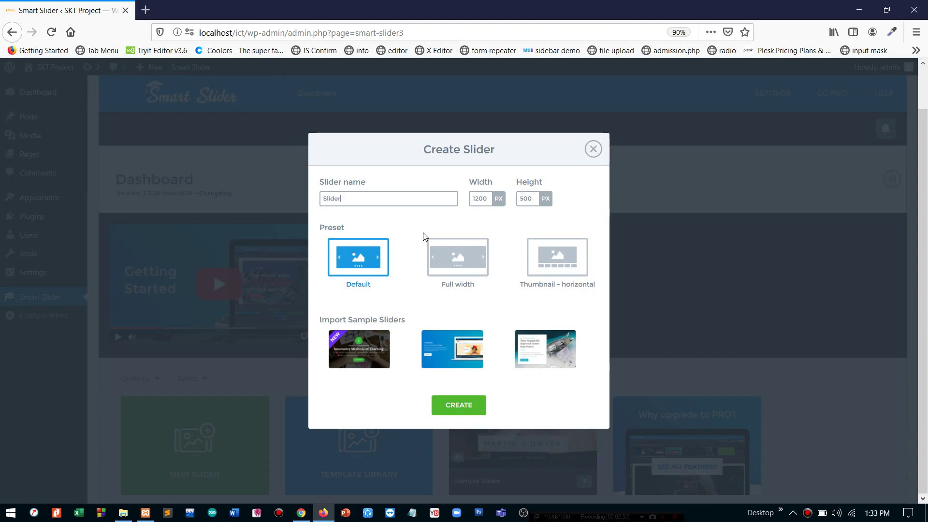
{"action": "double_click", "coordinate": [341, 198]}
{"action": "type", "text": "MySl"}
{"action": "left_click", "coordinate": [555, 271]}
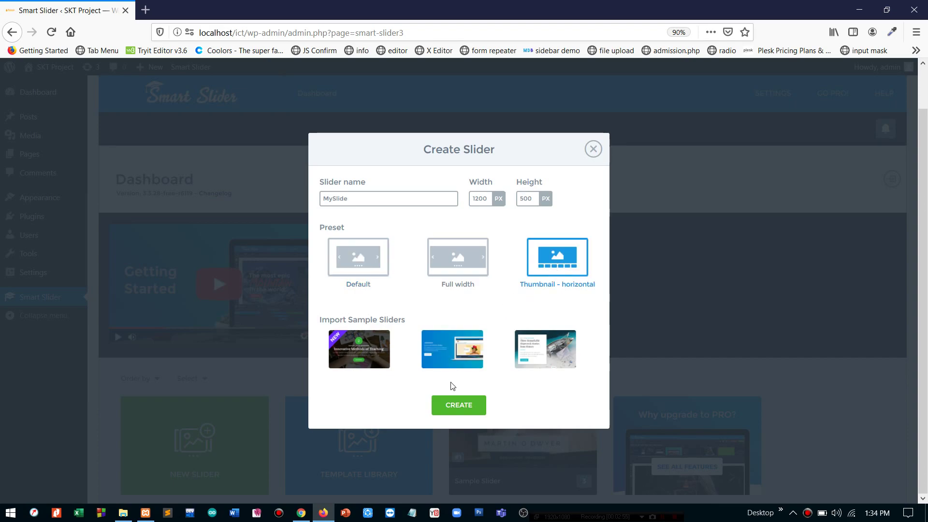
{"action": "left_click", "coordinate": [465, 406]}
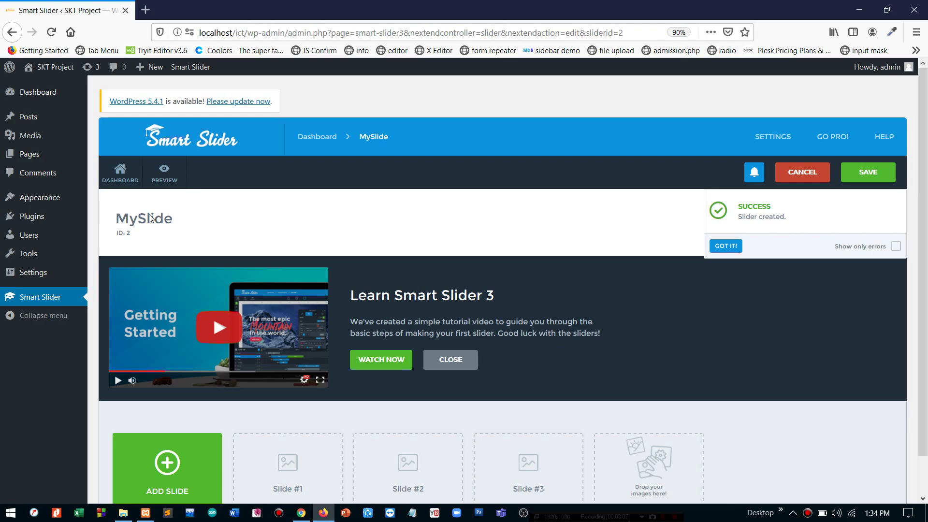
Dismiss the tutorial banner and add the media library images picjumbo.com_hanv9909, hongkong1081704, 004, flooop, head and icon as slides
{"action": "scroll", "coordinate": [150, 218], "scroll_direction": "down", "scroll_amount": 1}
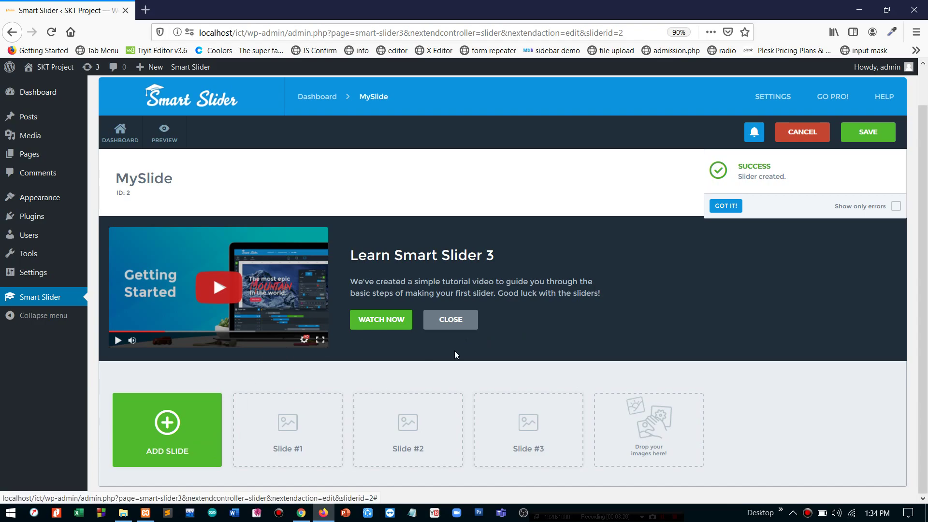
{"action": "left_click", "coordinate": [467, 321]}
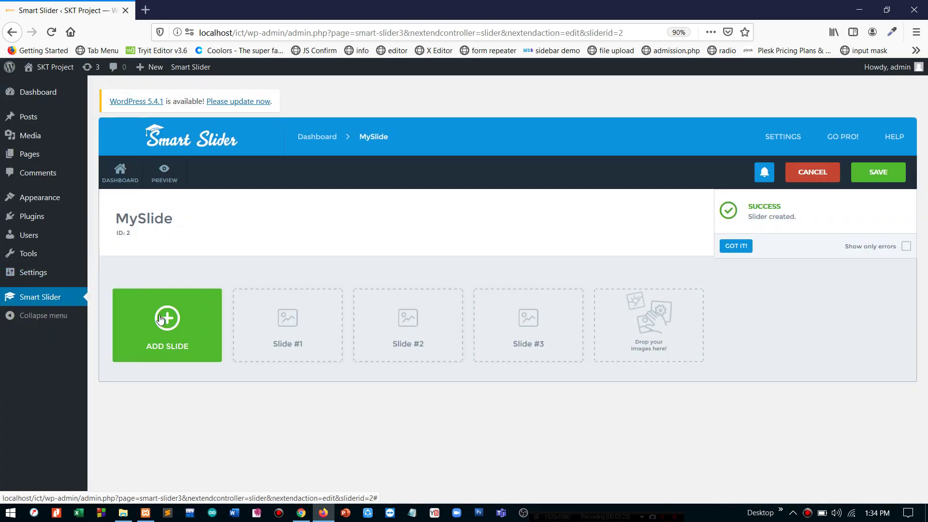
{"action": "left_click", "coordinate": [161, 319]}
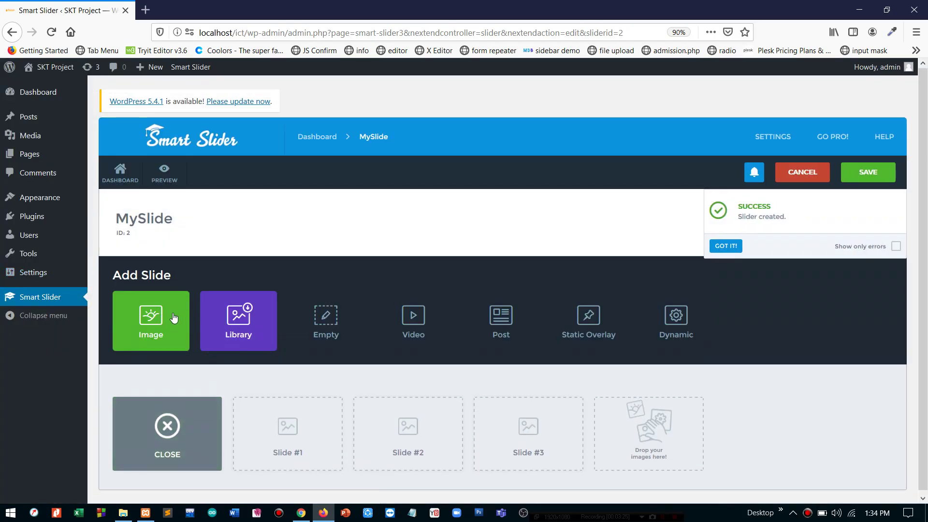
{"action": "left_click", "coordinate": [155, 317]}
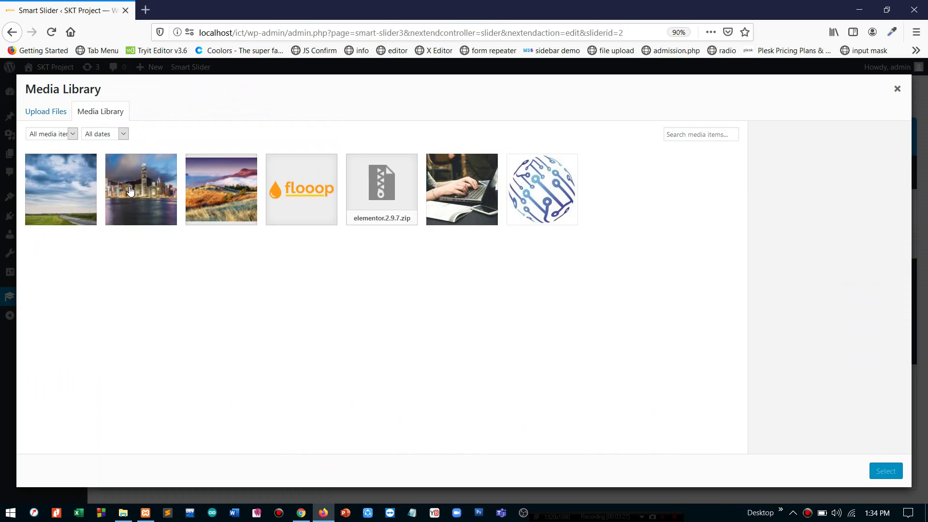
{"action": "left_click", "coordinate": [82, 210]}
{"action": "left_click", "coordinate": [135, 204]}
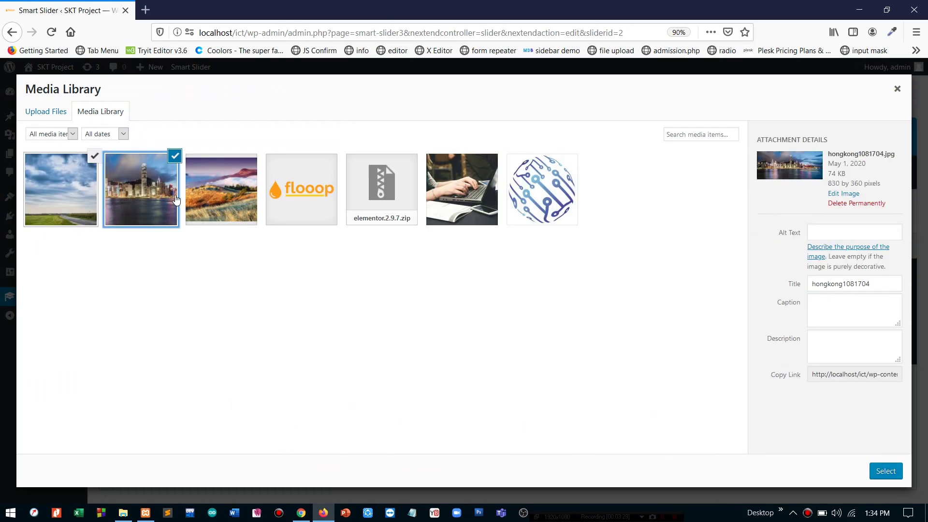
{"action": "left_click", "coordinate": [210, 199]}
{"action": "left_click", "coordinate": [281, 202]}
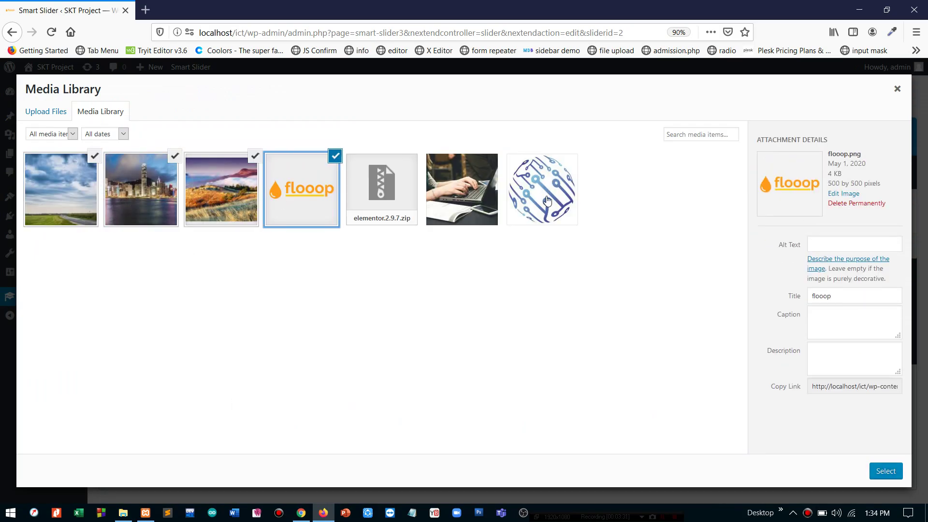
{"action": "left_click", "coordinate": [488, 201]}
{"action": "left_click", "coordinate": [532, 202]}
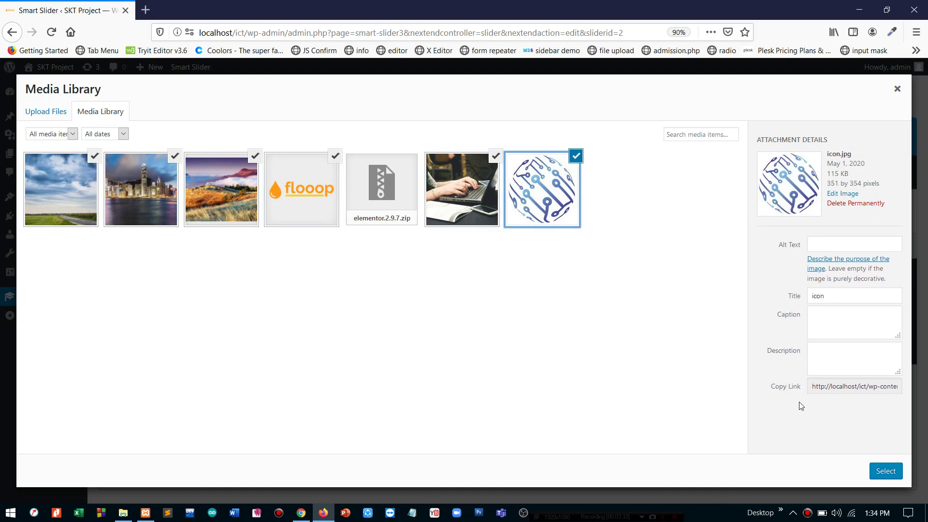
{"action": "left_click", "coordinate": [884, 471]}
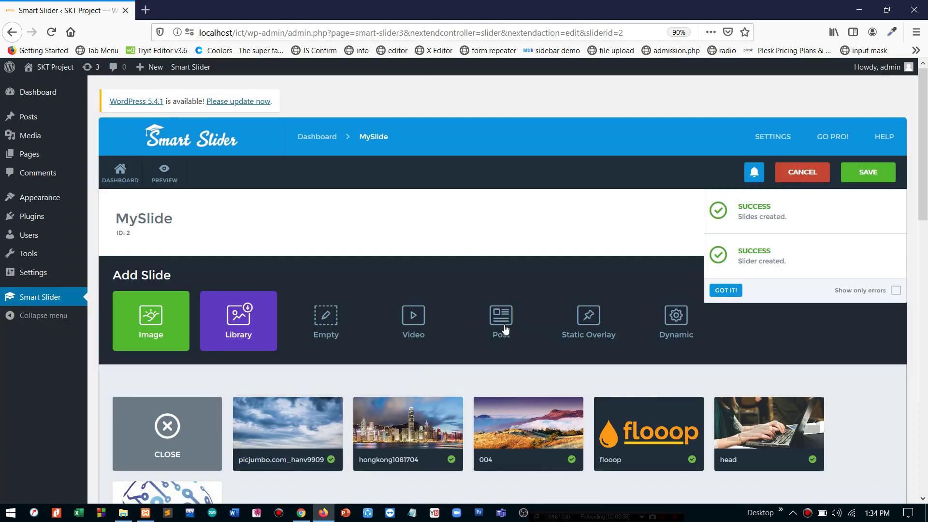
Save MySlide and return to the Smart Slider dashboard to check the list of sliders
{"action": "scroll", "coordinate": [505, 329], "scroll_direction": "down", "scroll_amount": 2}
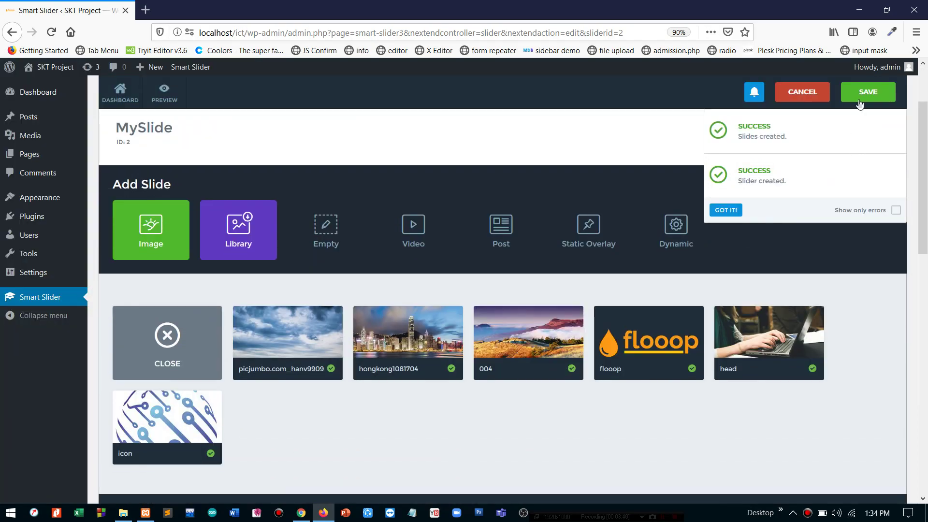
{"action": "left_click", "coordinate": [860, 84]}
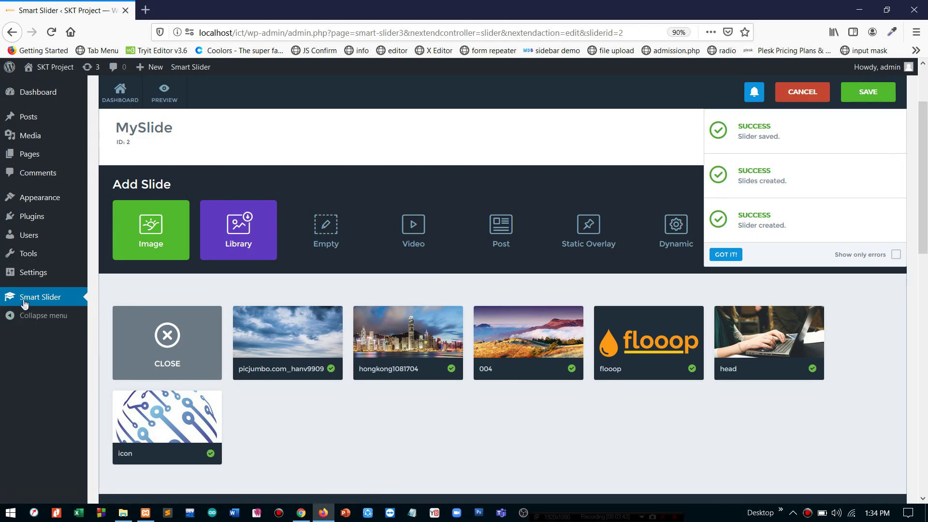
{"action": "left_click", "coordinate": [23, 300]}
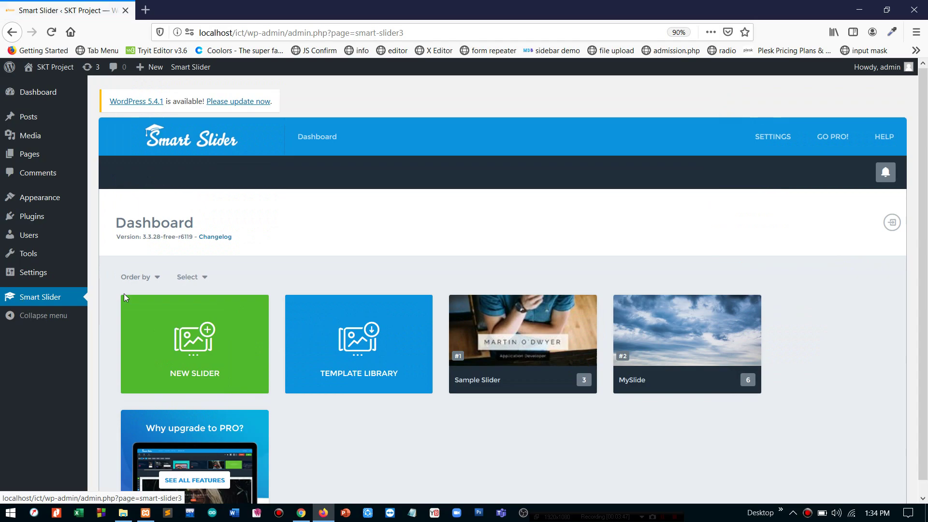
{"action": "scroll", "coordinate": [227, 319], "scroll_direction": "down", "scroll_amount": 1}
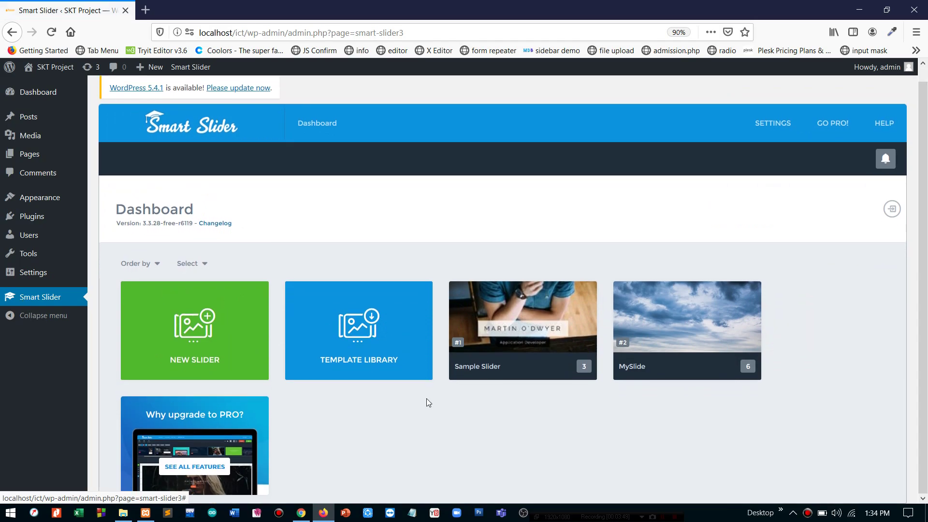
{"action": "mouse_move", "coordinate": [497, 349]}
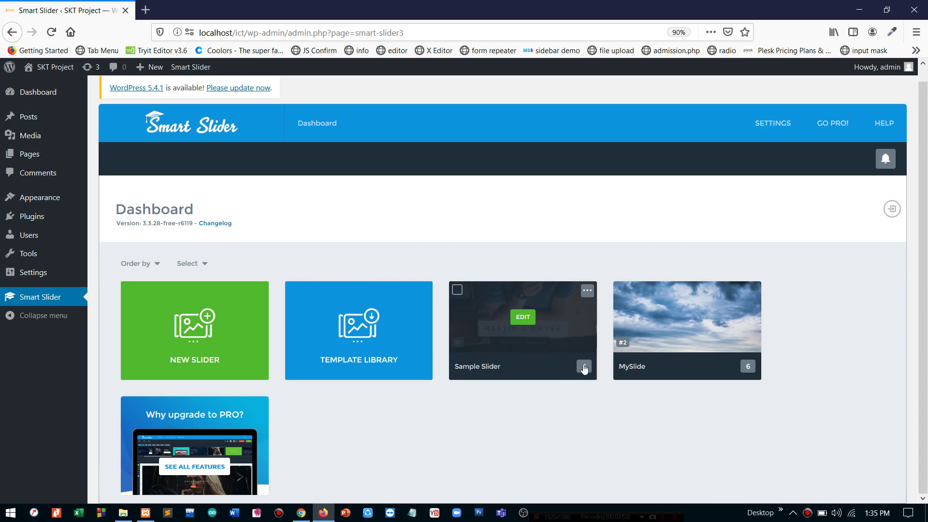
{"action": "mouse_move", "coordinate": [628, 381]}
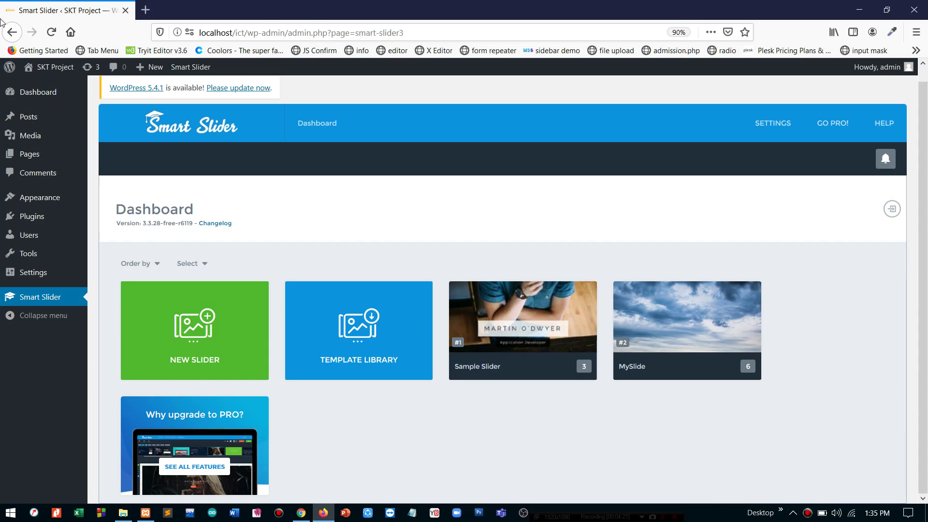
Open test post from the posts list for editing and insert a Smart Slider 3 block below its title
{"action": "left_click", "coordinate": [31, 124]}
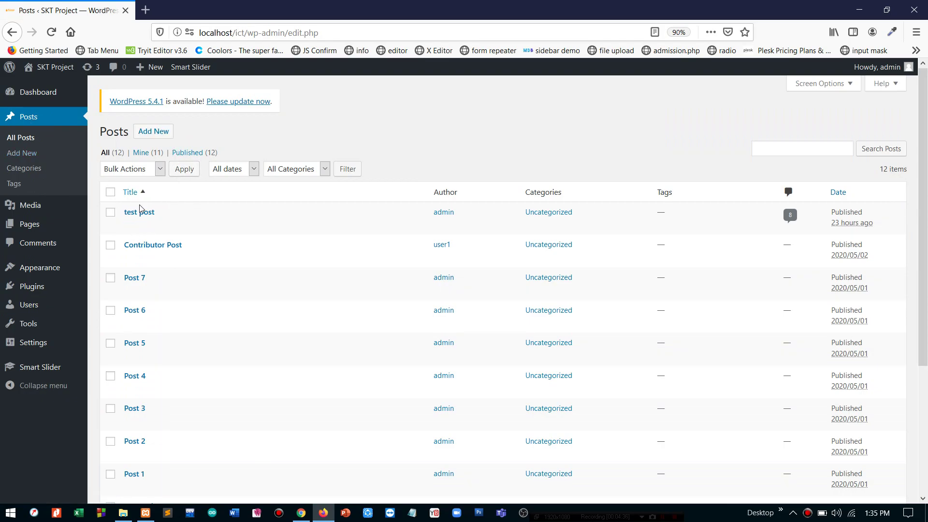
{"action": "left_click", "coordinate": [134, 225]}
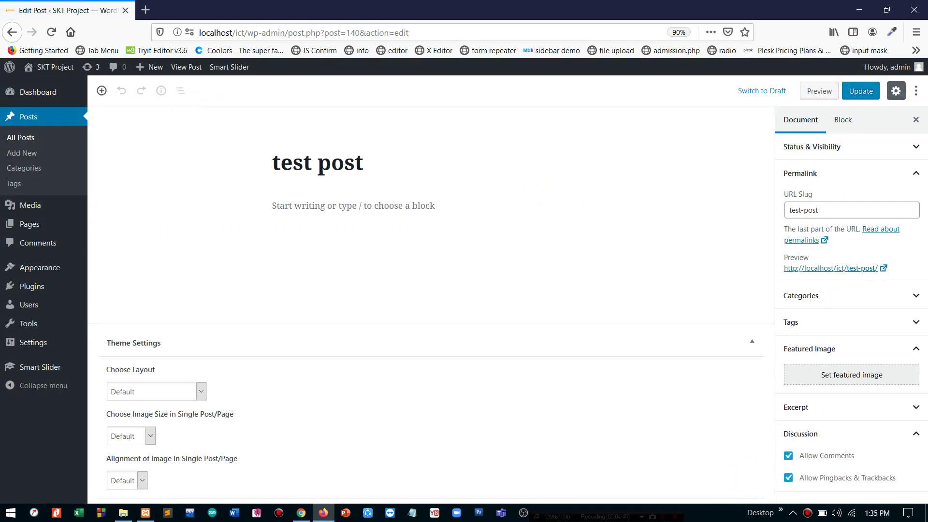
{"action": "left_click", "coordinate": [273, 205]}
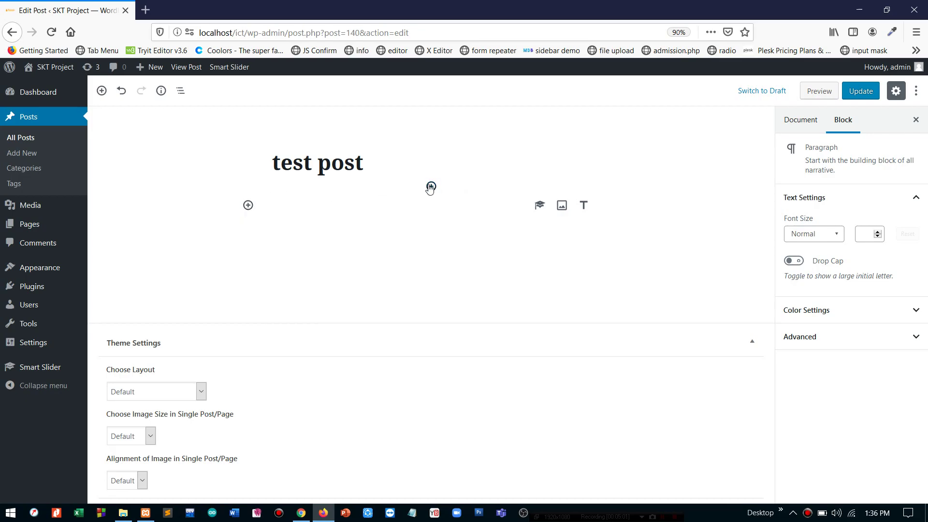
{"action": "left_click", "coordinate": [430, 187]}
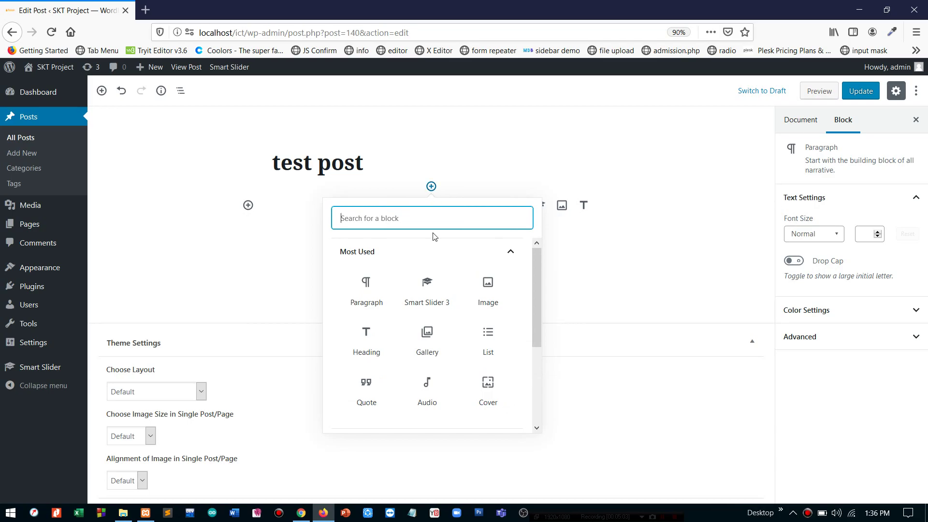
{"action": "left_click", "coordinate": [426, 292]}
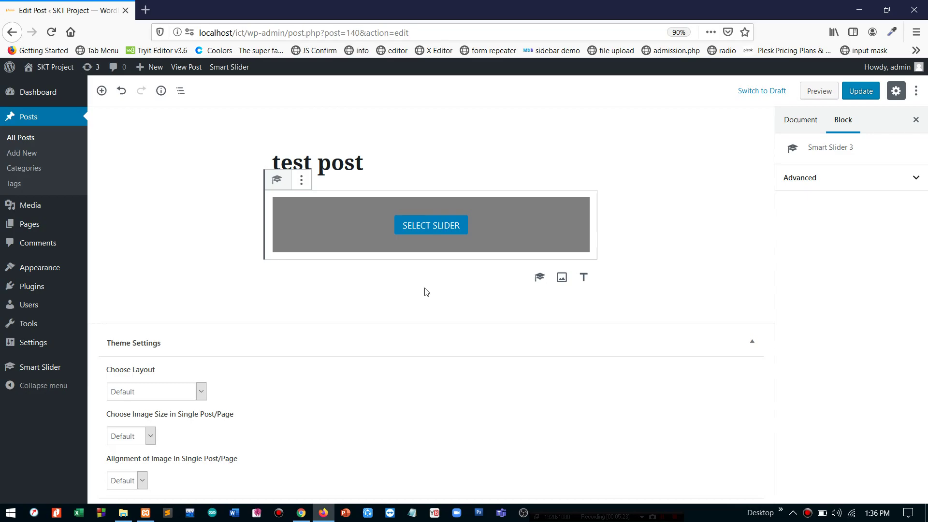
Select MySlide as the slider for the new block and update the post
{"action": "left_click", "coordinate": [428, 224]}
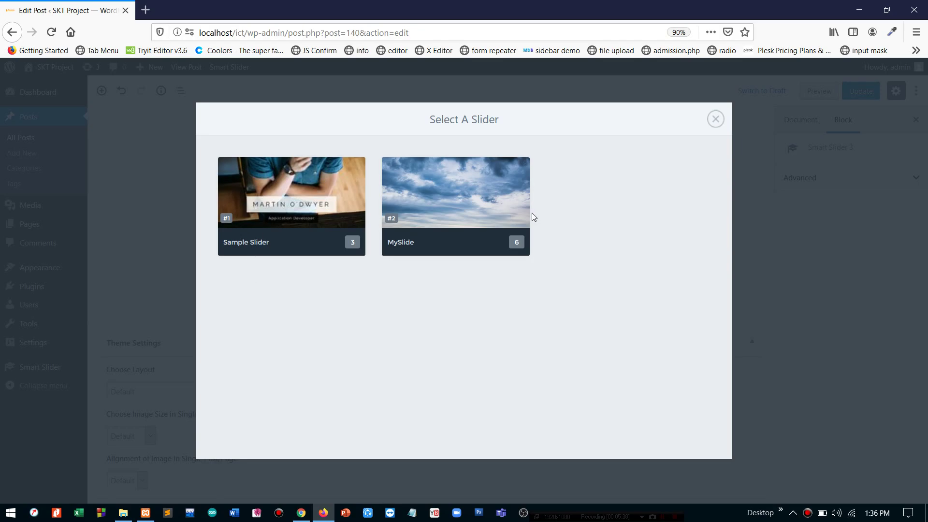
{"action": "left_click", "coordinate": [474, 205]}
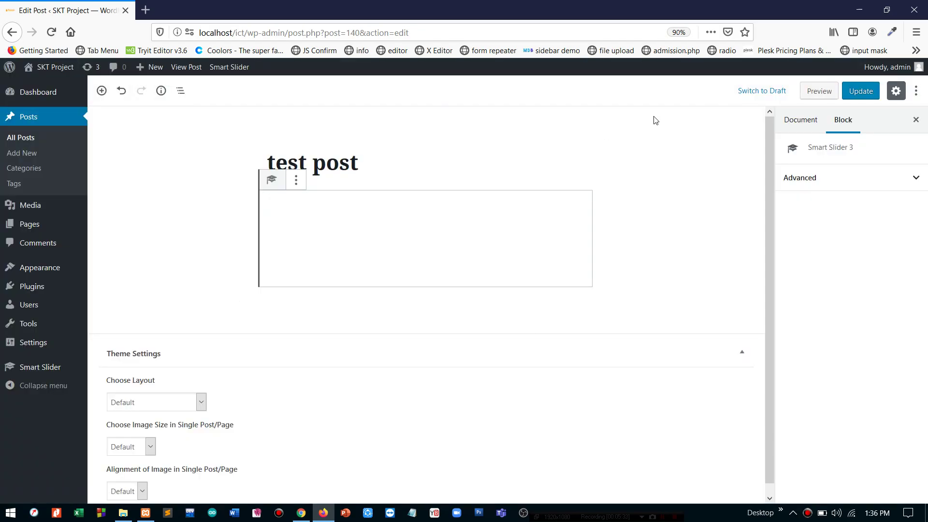
{"action": "left_click", "coordinate": [860, 92]}
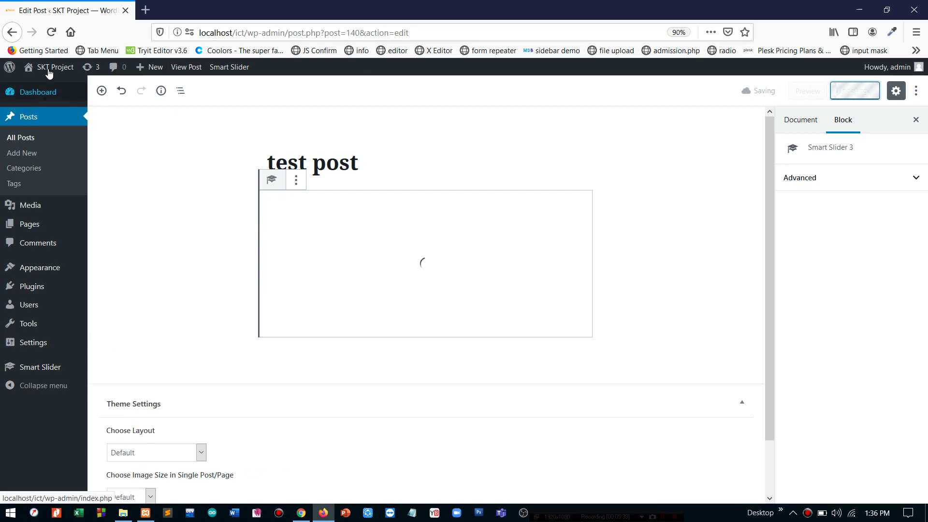
Open the SKT Project site in a new browser tab and go to test post to view its slider
{"action": "mouse_move", "coordinate": [49, 70]}
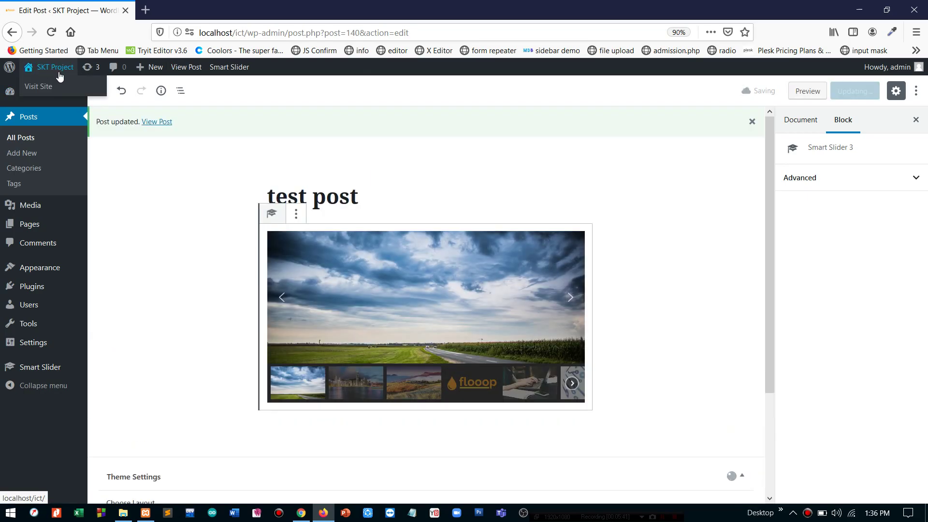
{"action": "right_click", "coordinate": [50, 68]}
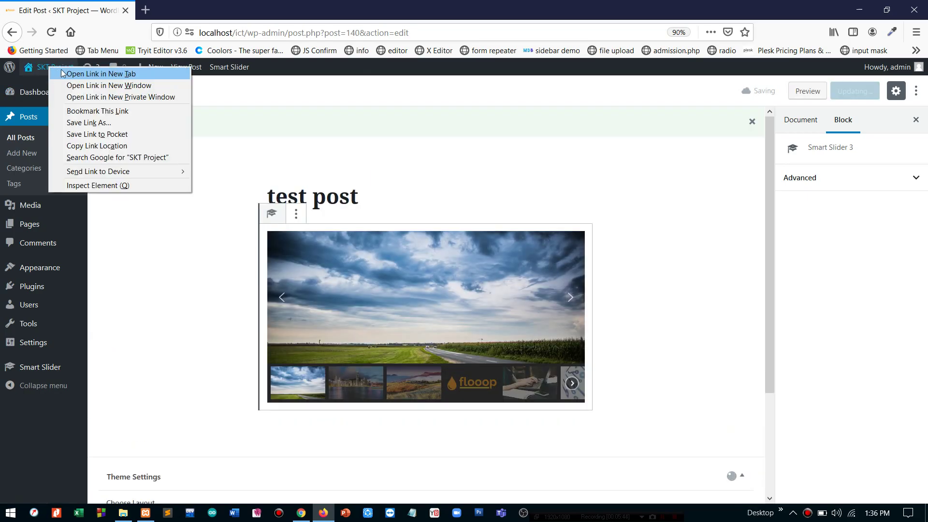
{"action": "left_click", "coordinate": [68, 74]}
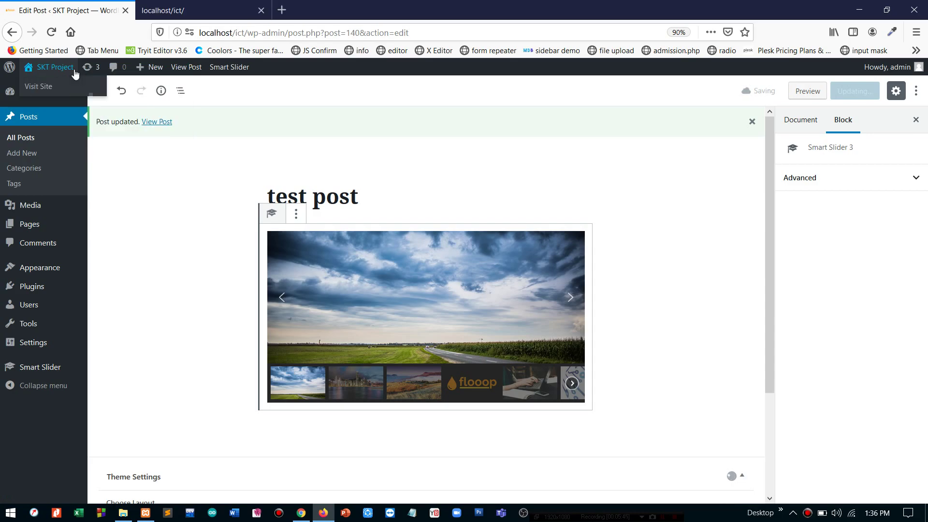
{"action": "left_click", "coordinate": [151, 9]}
{"action": "left_click", "coordinate": [63, 10]}
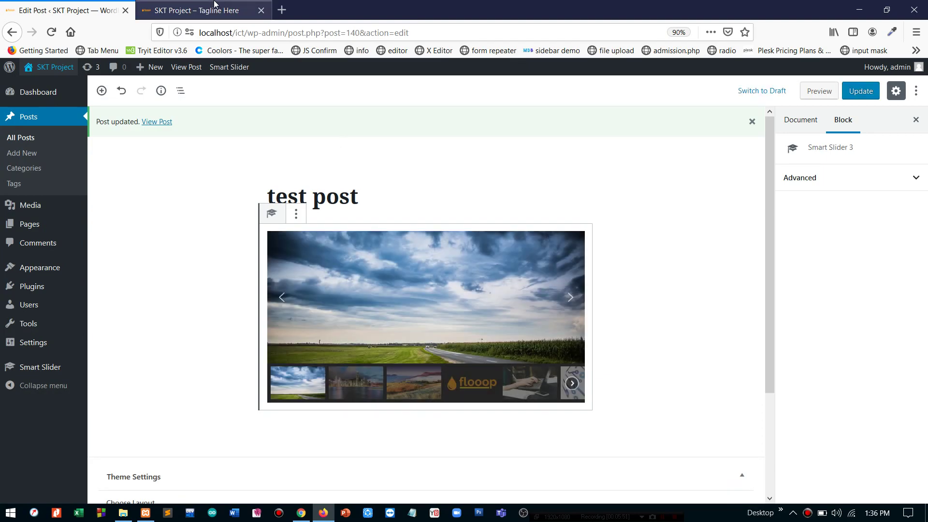
{"action": "left_click", "coordinate": [208, 10]}
{"action": "scroll", "coordinate": [234, 468], "scroll_direction": "down", "scroll_amount": 10}
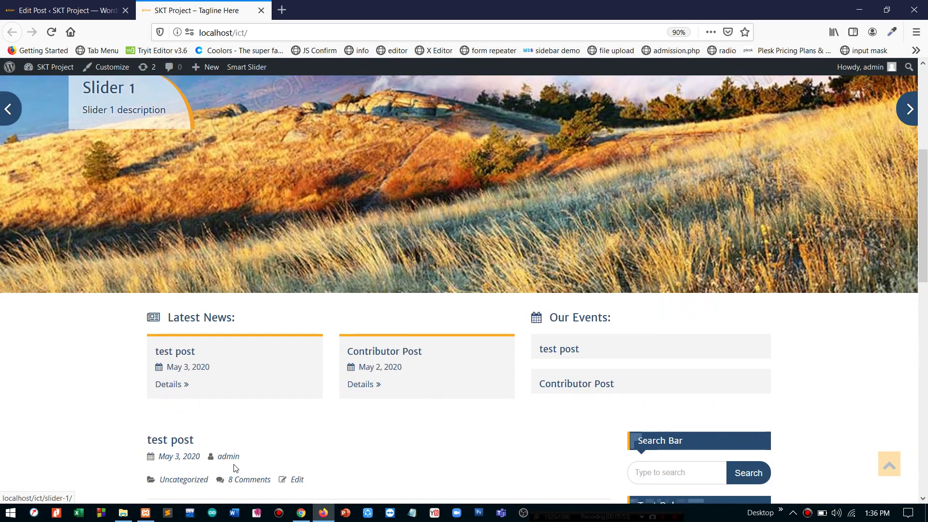
{"action": "scroll", "coordinate": [233, 464], "scroll_direction": "up", "scroll_amount": 3}
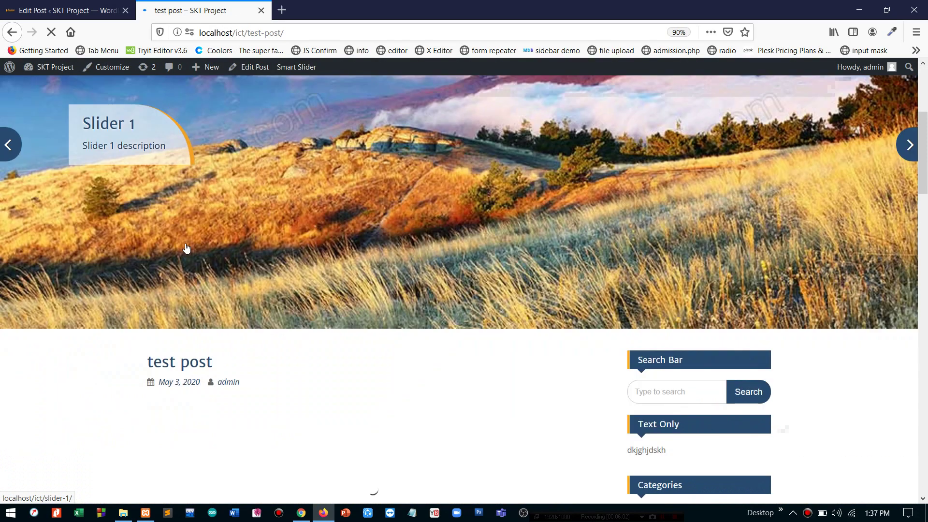
{"action": "scroll", "coordinate": [186, 248], "scroll_direction": "down", "scroll_amount": 5}
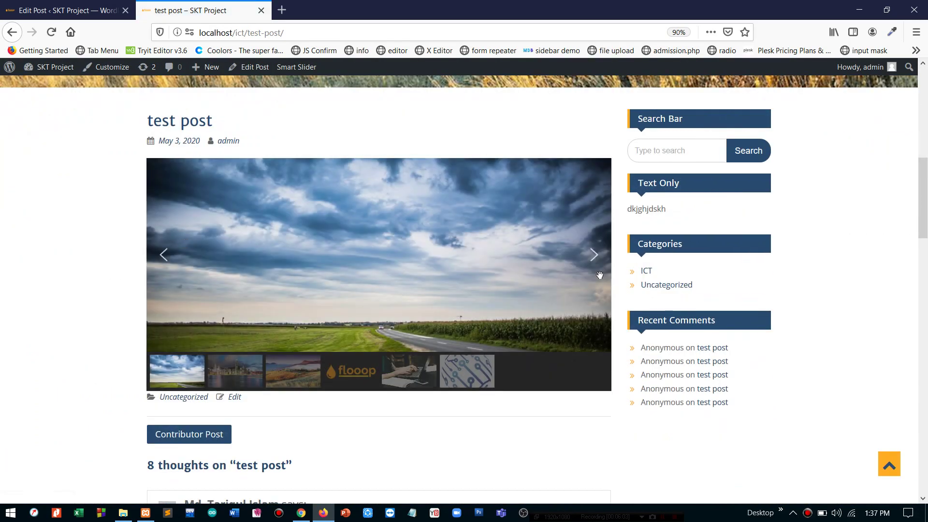
Browse the published MySlide slider in test post, moving through its slides with the arrows and thumbnails
{"action": "left_click", "coordinate": [594, 255]}
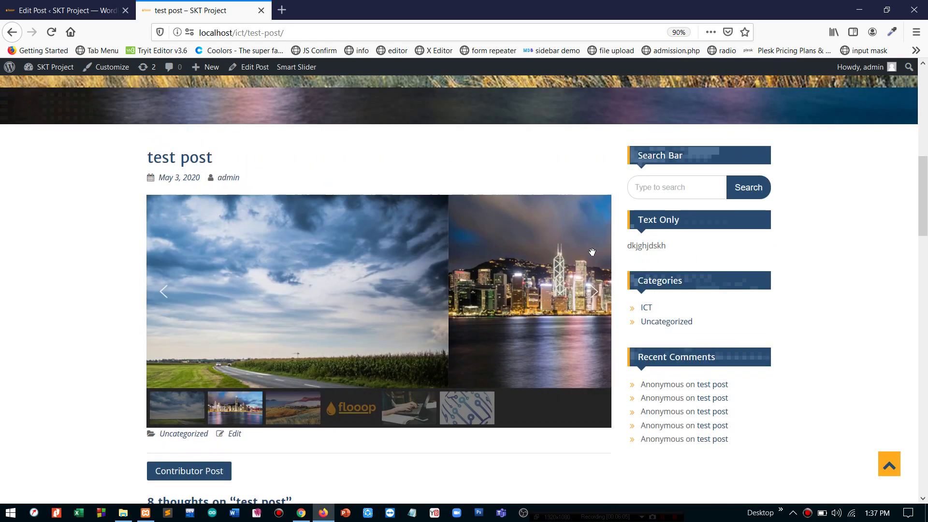
{"action": "left_click", "coordinate": [594, 305]}
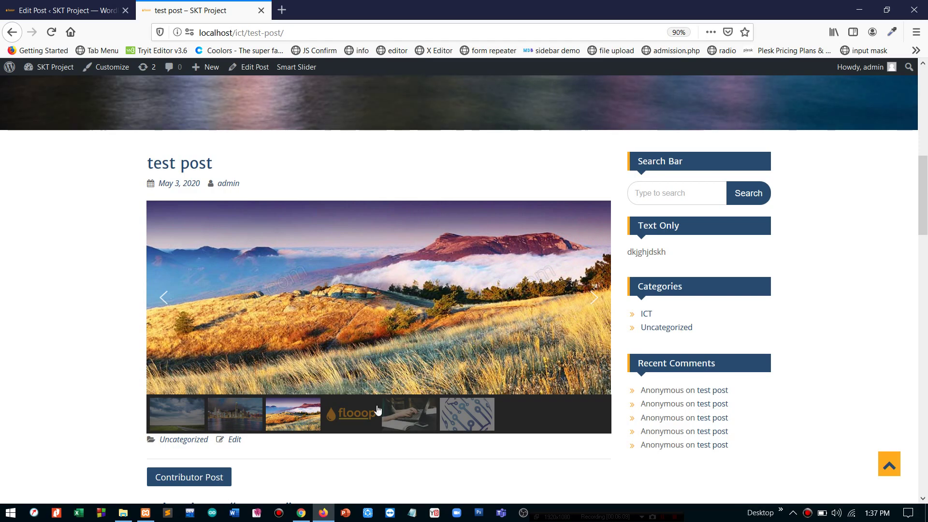
{"action": "left_click", "coordinate": [374, 411]}
{"action": "left_click", "coordinate": [432, 416]}
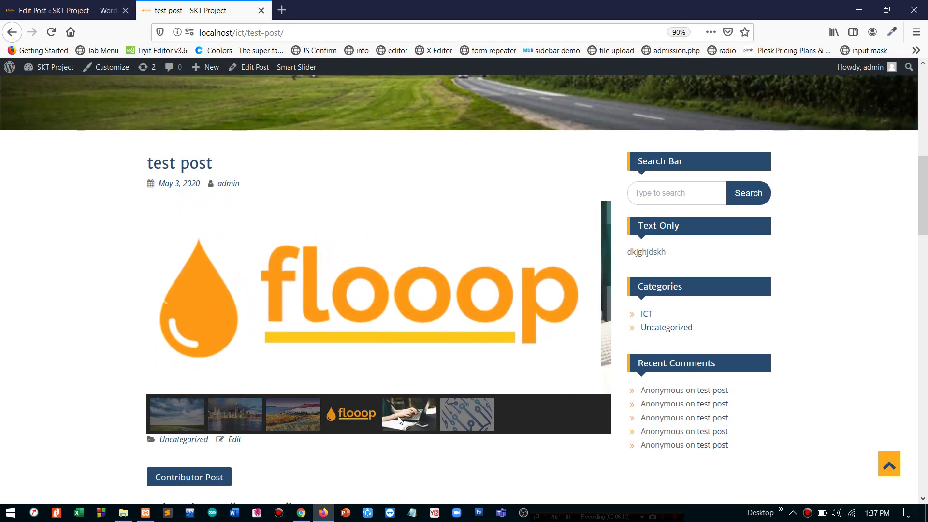
{"action": "left_click", "coordinate": [440, 414]}
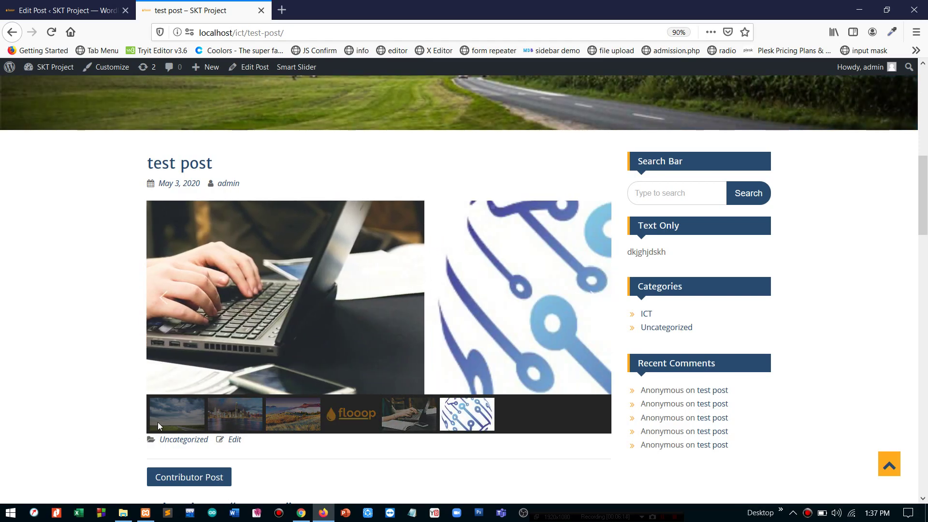
{"action": "scroll", "coordinate": [158, 422], "scroll_direction": "down", "scroll_amount": 1}
{"action": "left_click", "coordinate": [224, 373]}
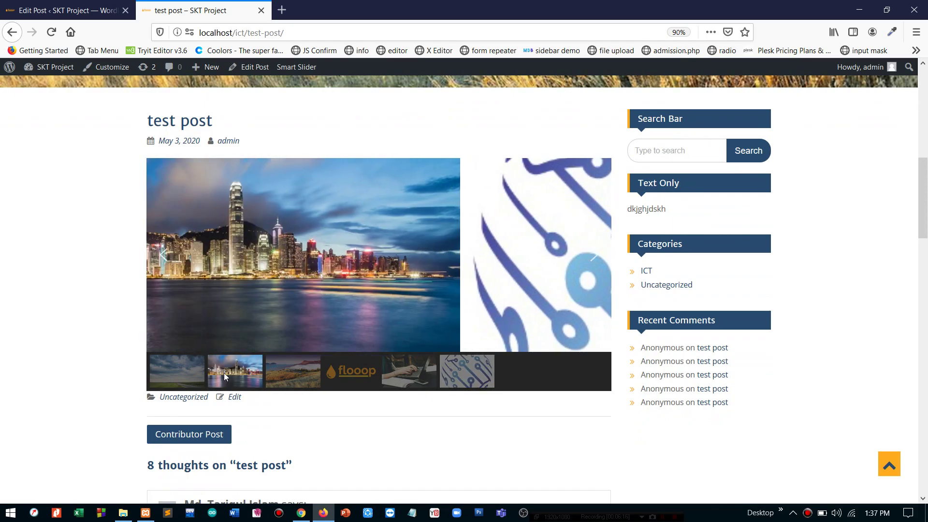
{"action": "scroll", "coordinate": [190, 163], "scroll_direction": "up", "scroll_amount": 7}
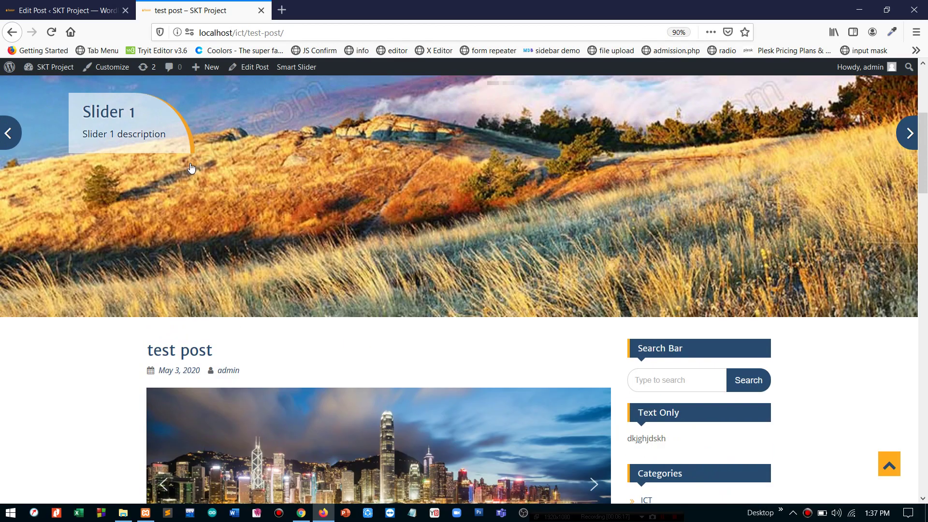
Open the Smart Slider dashboard in the admin tab and review the slider on the published test post again
{"action": "left_click", "coordinate": [65, 8]}
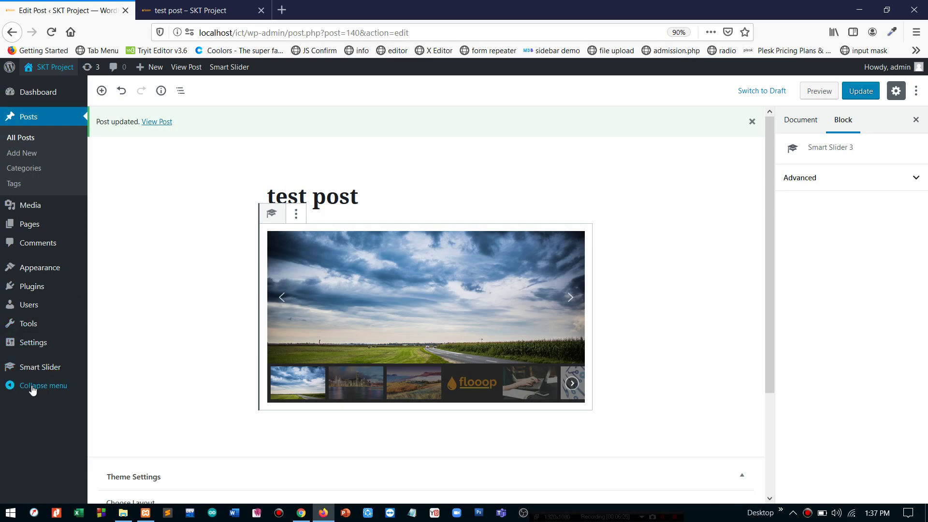
{"action": "left_click", "coordinate": [203, 11]}
{"action": "scroll", "coordinate": [498, 348], "scroll_direction": "down", "scroll_amount": 5}
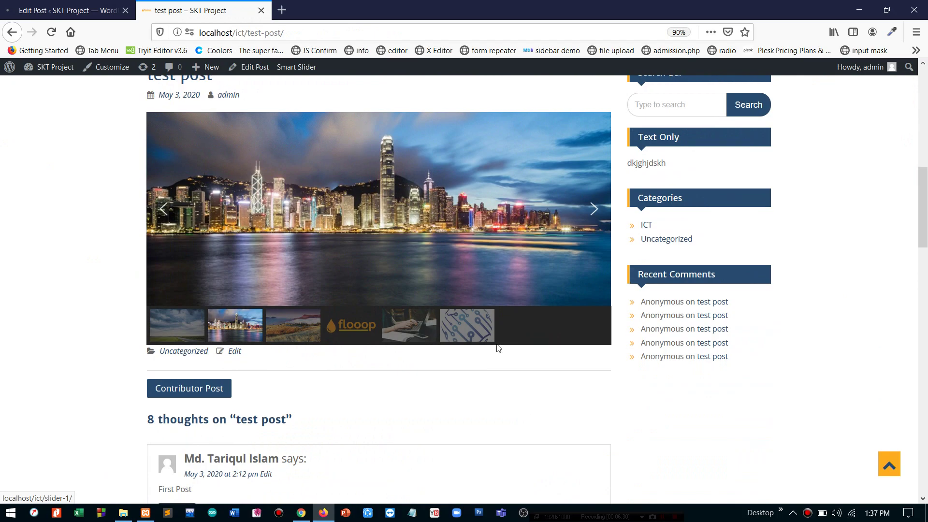
{"action": "scroll", "coordinate": [497, 344], "scroll_direction": "up", "scroll_amount": 2}
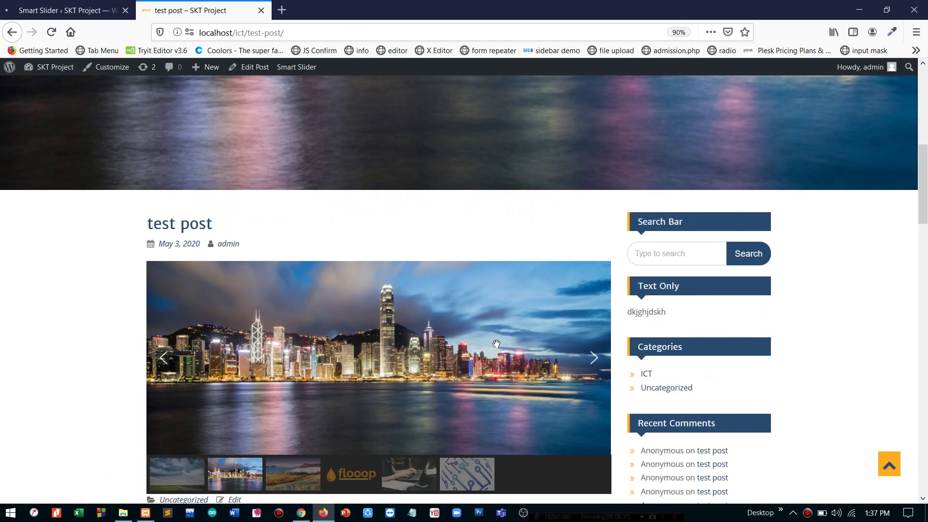
{"action": "scroll", "coordinate": [497, 343], "scroll_direction": "down", "scroll_amount": 2}
{"action": "left_click", "coordinate": [10, 5]}
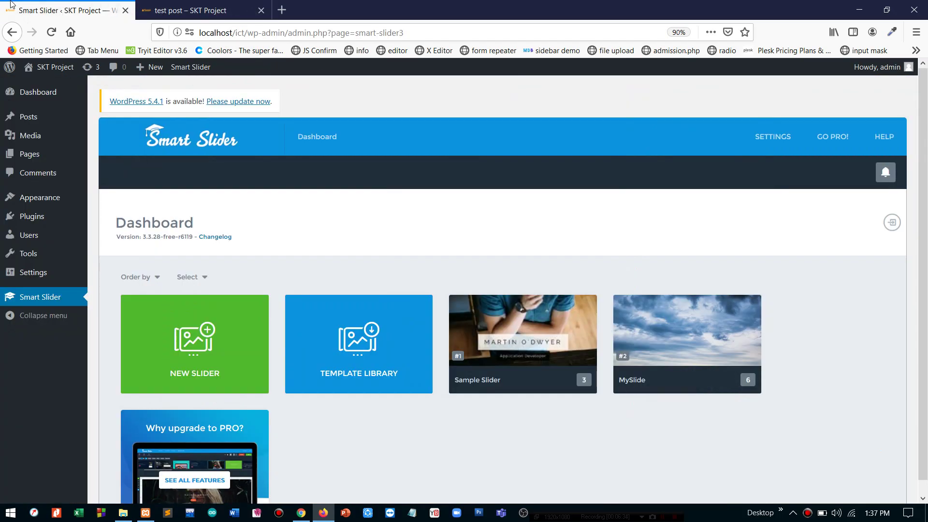
Create a new slider named Slider2 in Smart Slider with the Full width preset
{"action": "scroll", "coordinate": [369, 290], "scroll_direction": "down", "scroll_amount": 1}
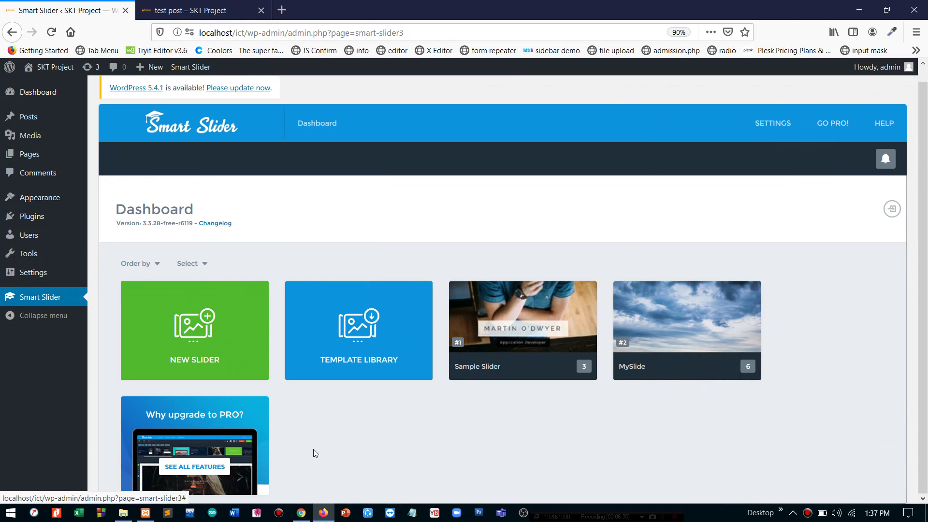
{"action": "left_click", "coordinate": [213, 338]}
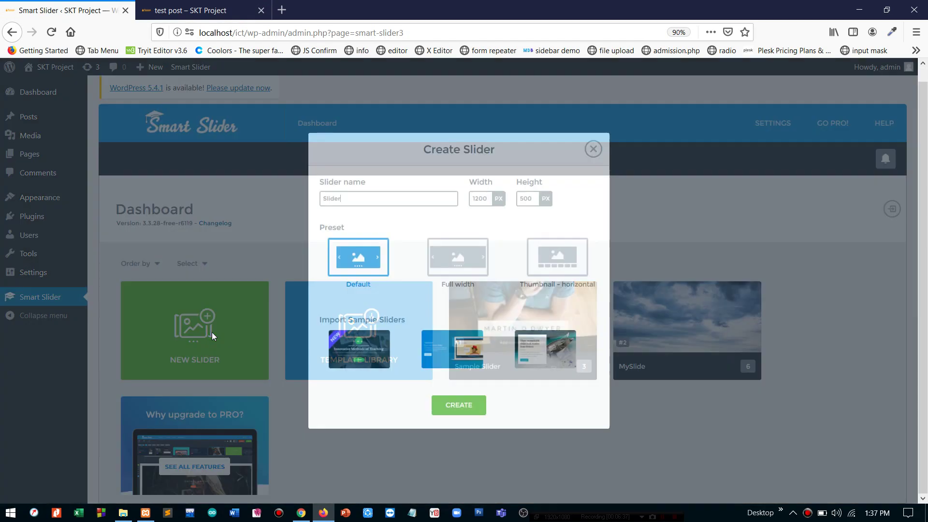
{"action": "left_click", "coordinate": [467, 253]}
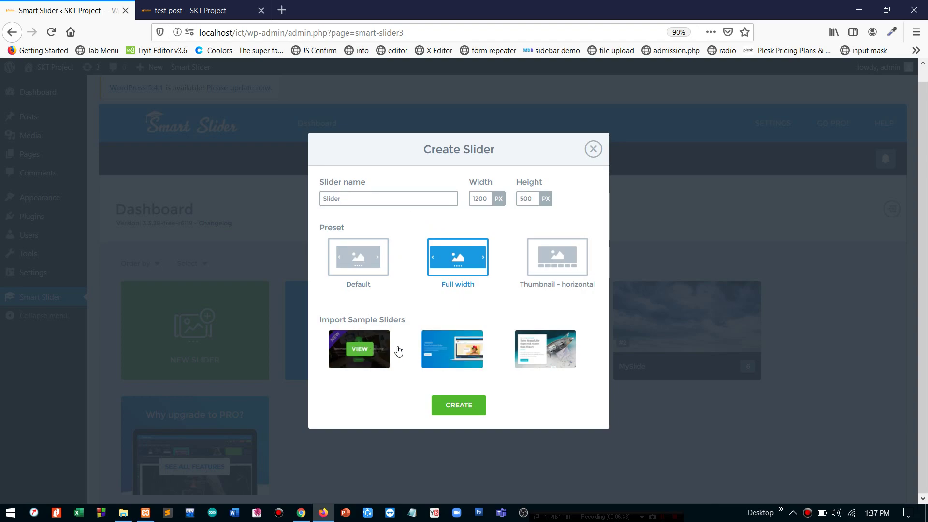
{"action": "mouse_move", "coordinate": [458, 355]}
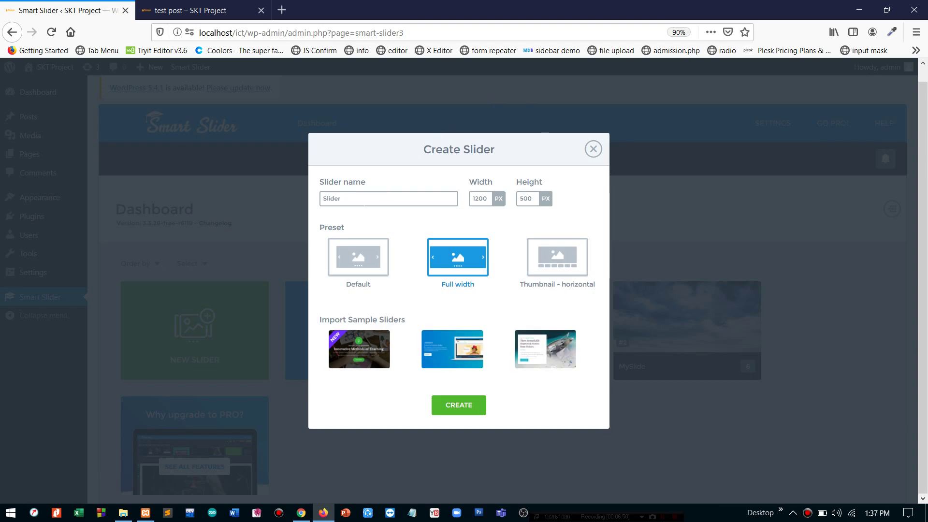
{"action": "double_click", "coordinate": [365, 198]}
{"action": "left_click", "coordinate": [366, 198]}
{"action": "left_click", "coordinate": [448, 404]}
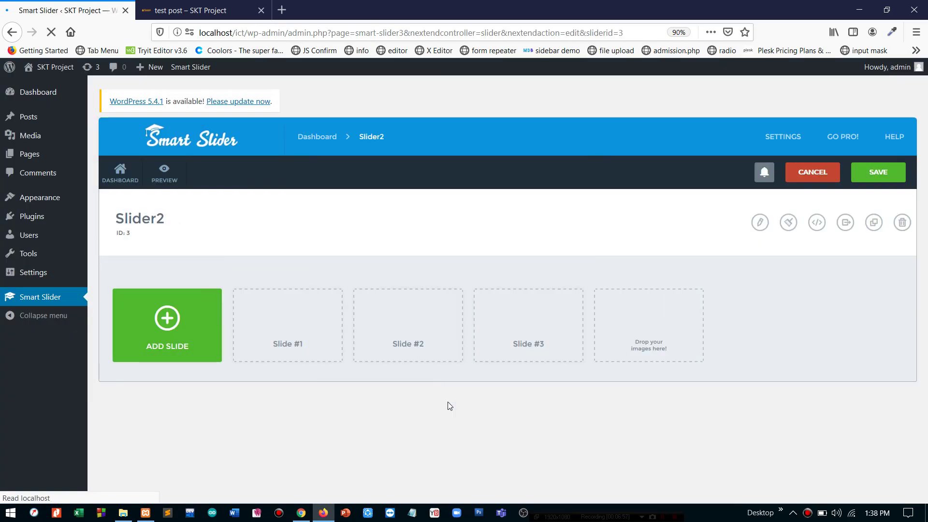
Add the media library images picjumbo.com_hanv9909, hongkong1081704, 004 and head as slides of Slider2
{"action": "left_click", "coordinate": [166, 315]}
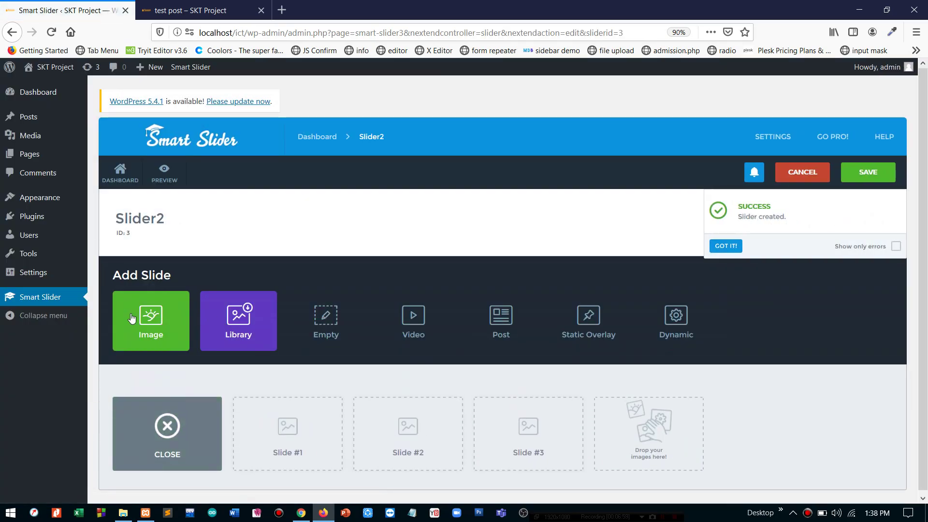
{"action": "left_click", "coordinate": [124, 317]}
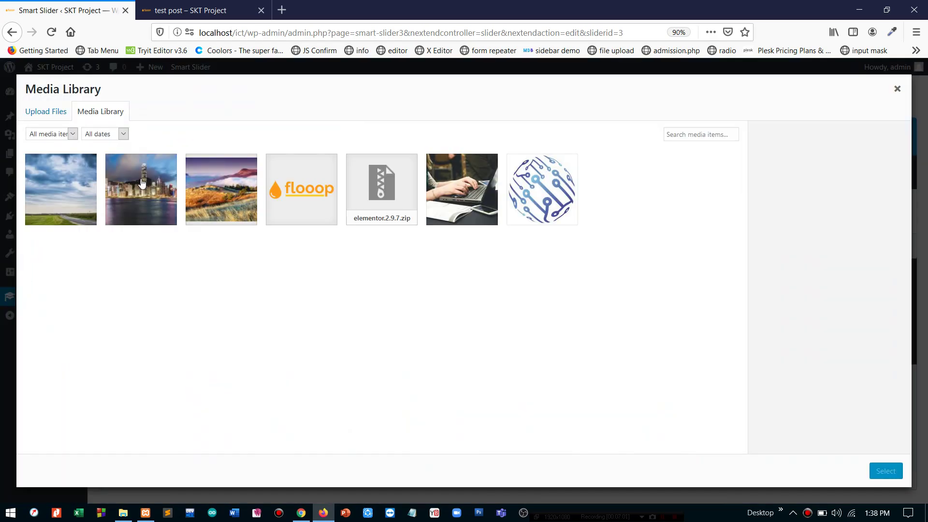
{"action": "left_click", "coordinate": [87, 203]}
{"action": "left_click", "coordinate": [150, 193]}
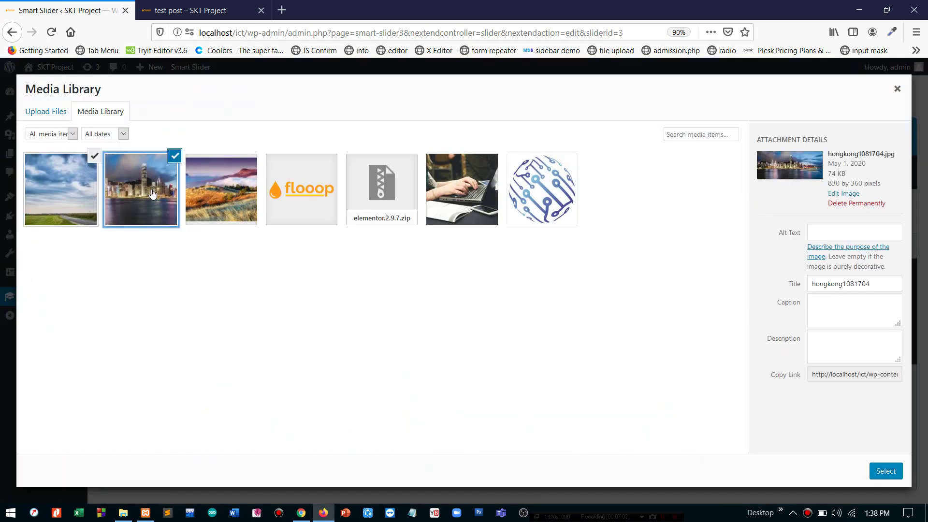
{"action": "left_click", "coordinate": [200, 194]}
{"action": "left_click", "coordinate": [472, 200]}
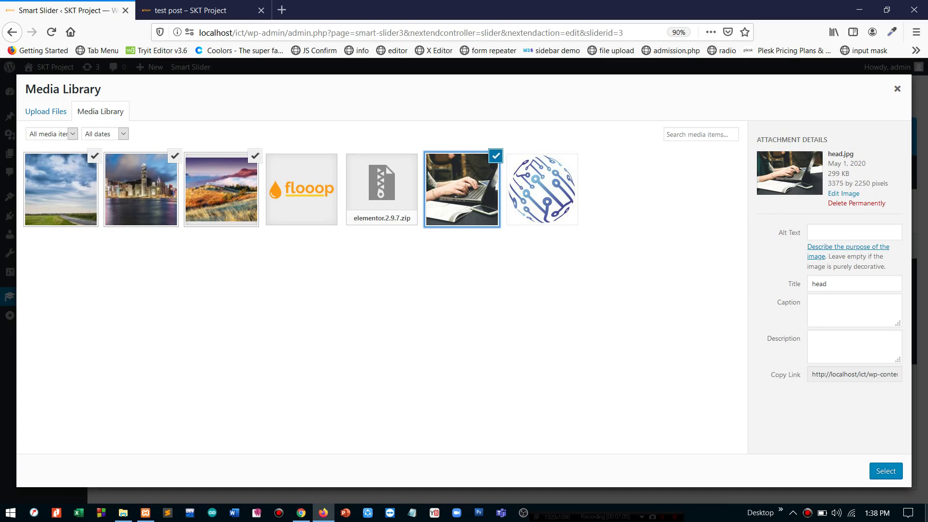
{"action": "left_click", "coordinate": [894, 476]}
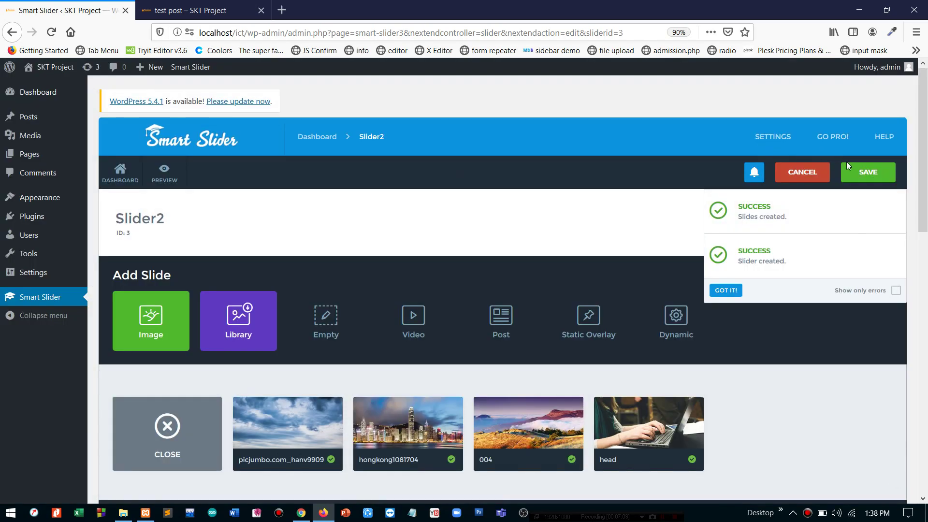
Save Slider2 with its four slides and return to the Smart Slider dashboard
{"action": "left_click", "coordinate": [850, 168]}
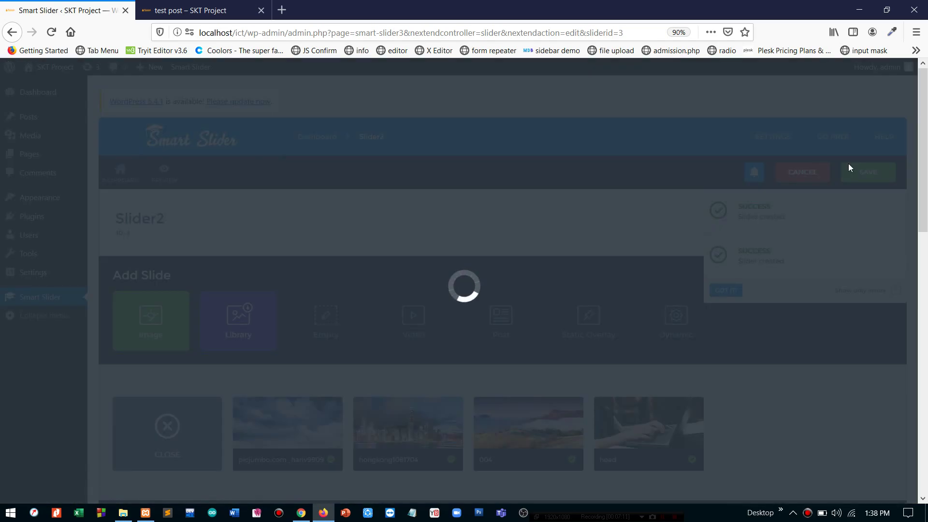
{"action": "key", "text": "ctrl+a"}
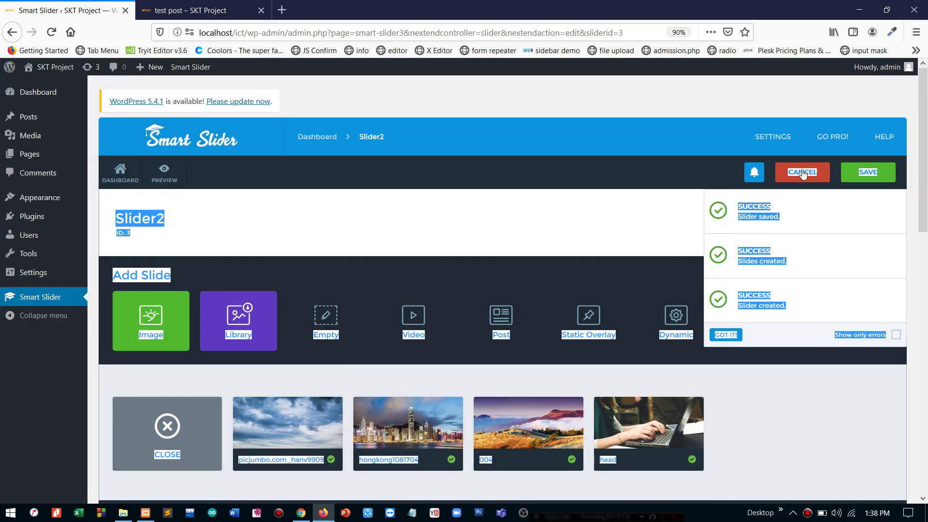
{"action": "left_click", "coordinate": [862, 173]}
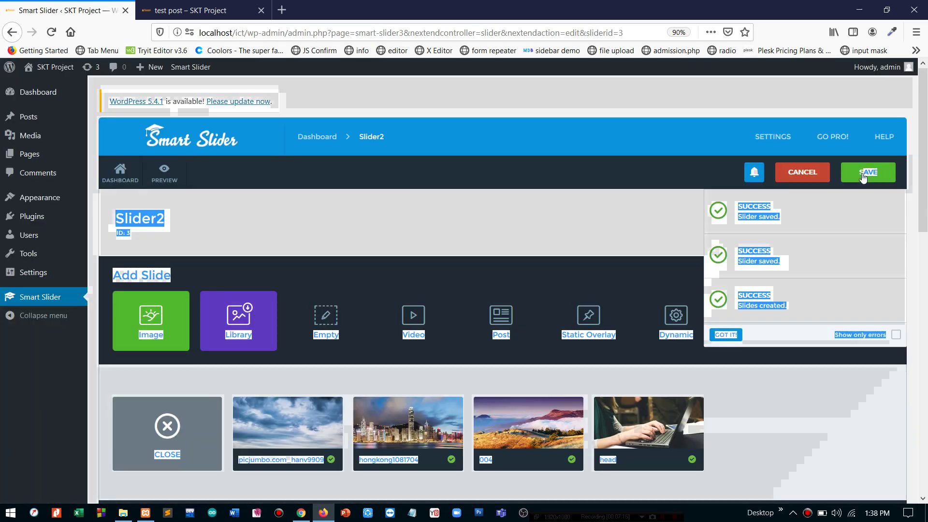
{"action": "left_click", "coordinate": [473, 205]}
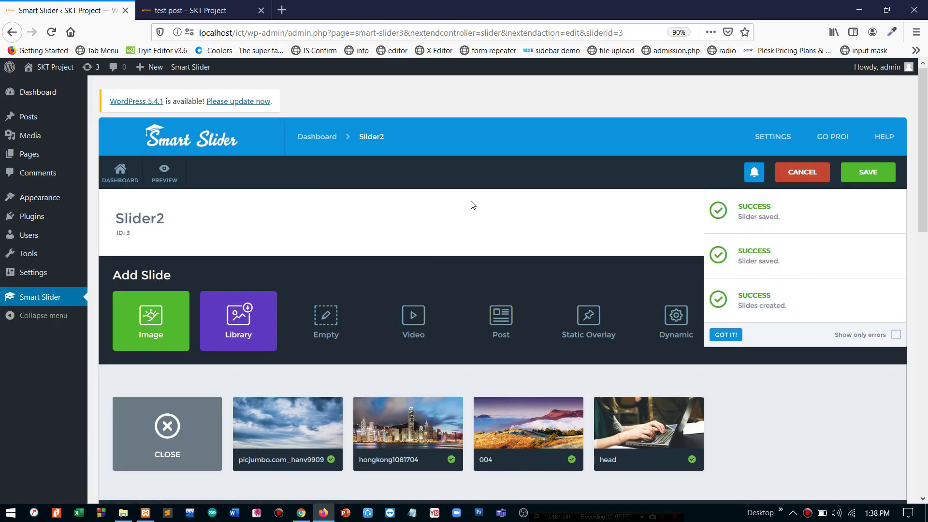
{"action": "left_click", "coordinate": [43, 300]}
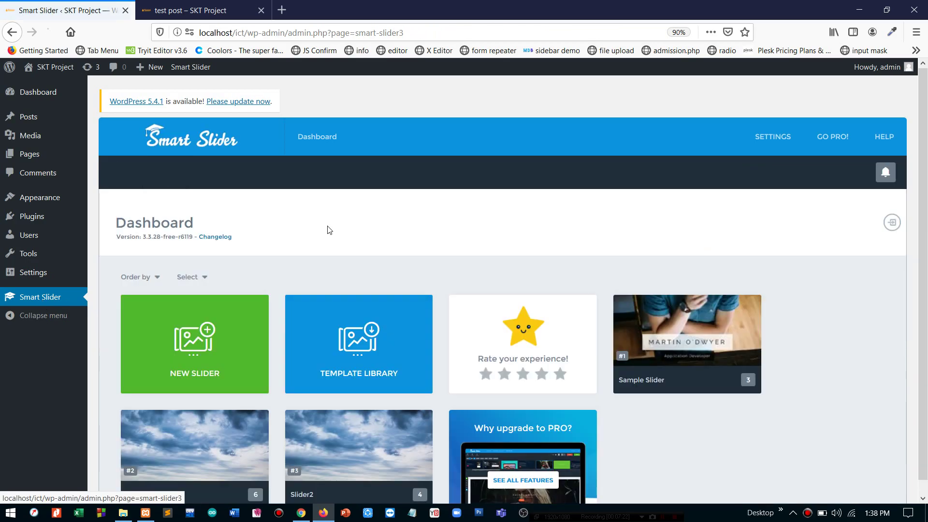
{"action": "scroll", "coordinate": [415, 281], "scroll_direction": "down", "scroll_amount": 1}
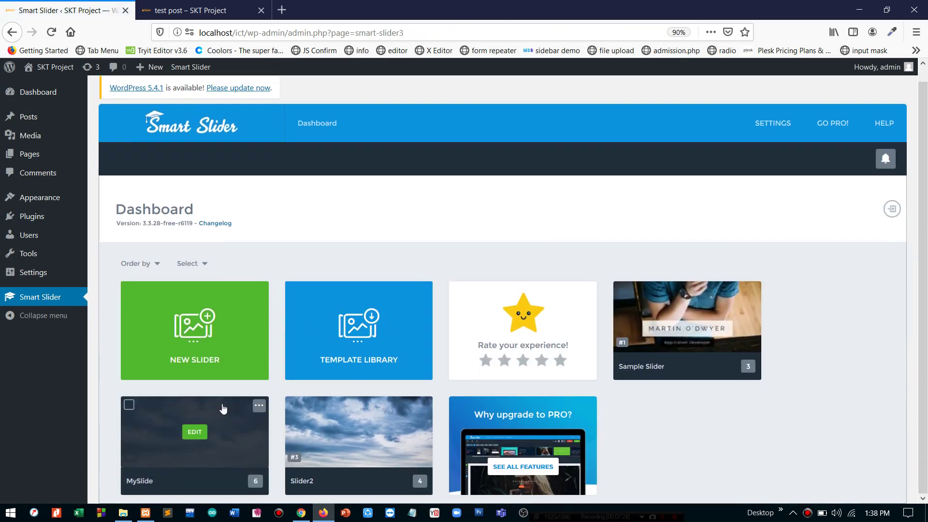
{"action": "mouse_move", "coordinate": [330, 466]}
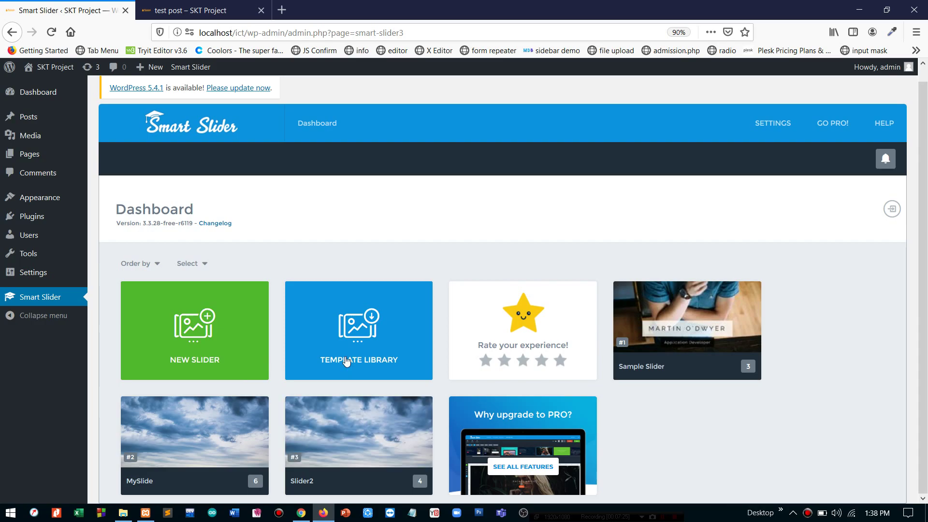
Open test post for editing and add a Smart Slider 3 block below the MySlide slider
{"action": "mouse_move", "coordinate": [55, 123]}
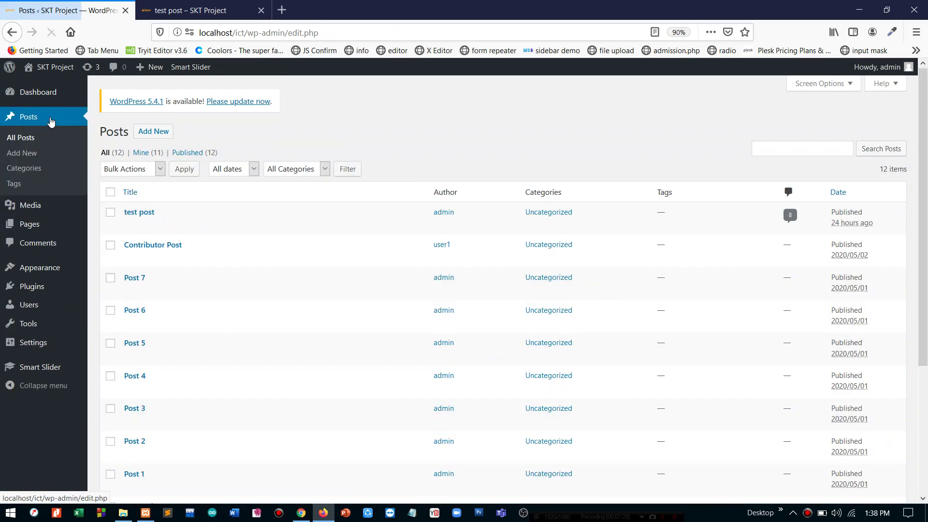
{"action": "mouse_move", "coordinate": [137, 231]}
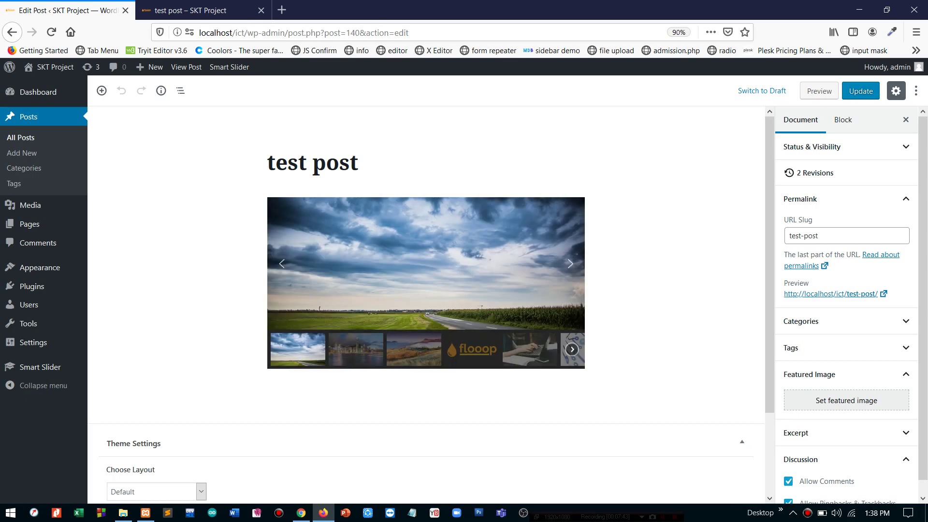
{"action": "left_click", "coordinate": [243, 395]}
{"action": "left_click", "coordinate": [243, 395]}
{"action": "left_click", "coordinate": [244, 395]}
{"action": "left_click", "coordinate": [335, 238]}
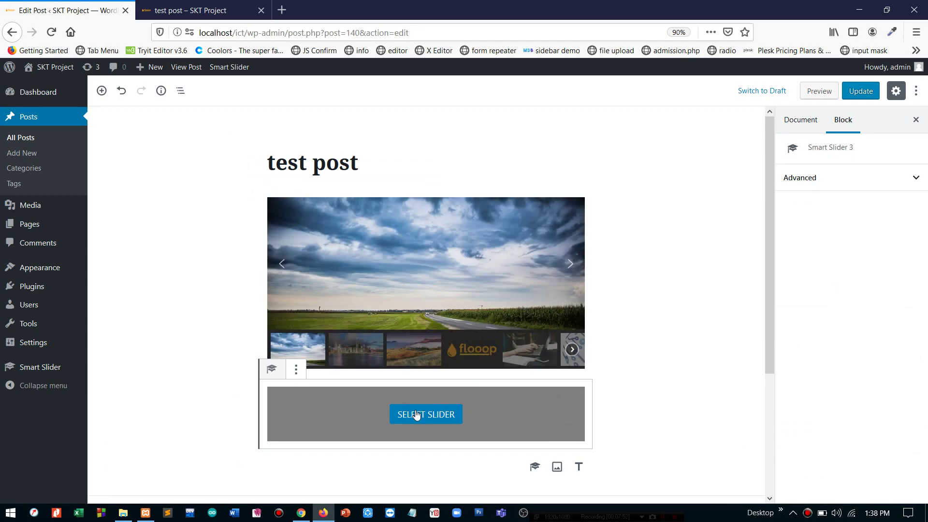
Assign Slider2 to the new Smart Slider block and update the post
{"action": "left_click", "coordinate": [416, 414]}
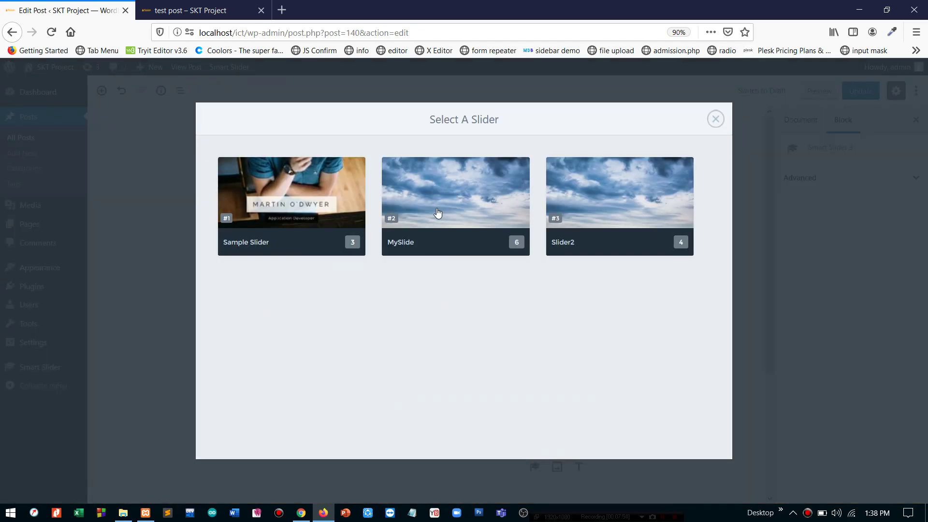
{"action": "left_click", "coordinate": [584, 230]}
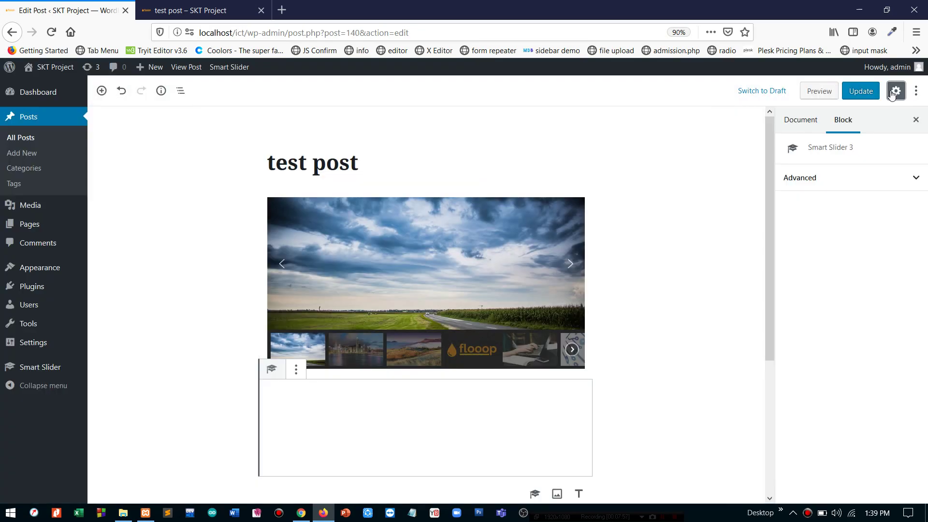
{"action": "left_click", "coordinate": [860, 91]}
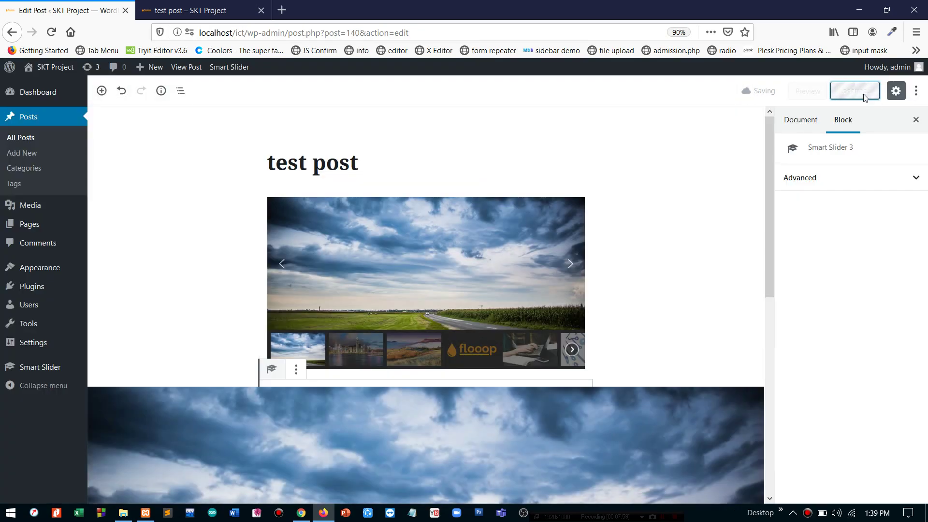
{"action": "scroll", "coordinate": [745, 193], "scroll_direction": "down", "scroll_amount": 1}
{"action": "scroll", "coordinate": [744, 196], "scroll_direction": "down", "scroll_amount": 3}
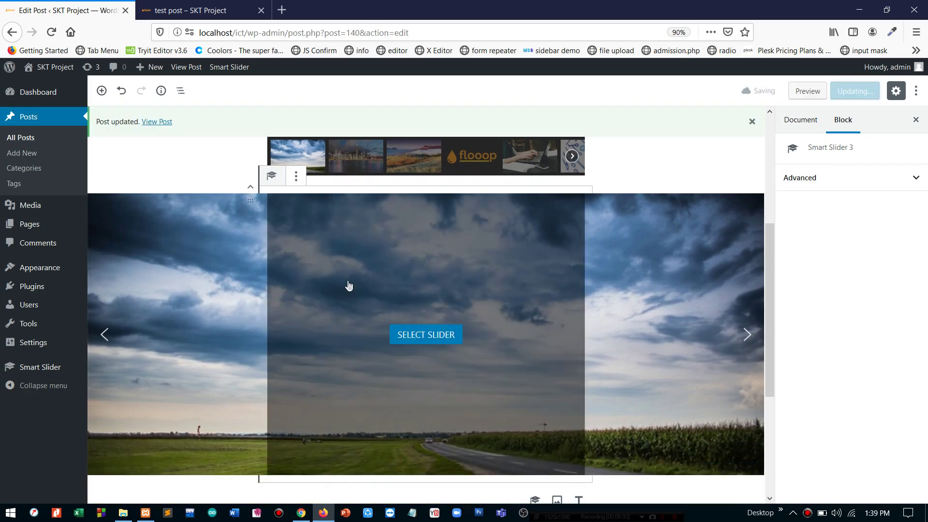
Reload the published test post and step backward through the slides of the full-width Slider2
{"action": "left_click", "coordinate": [174, 10]}
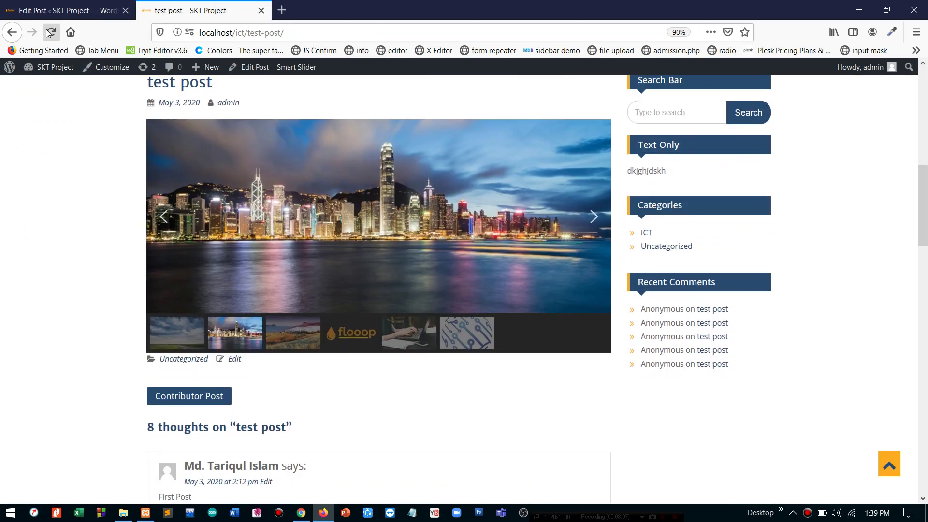
{"action": "left_click", "coordinate": [50, 32]}
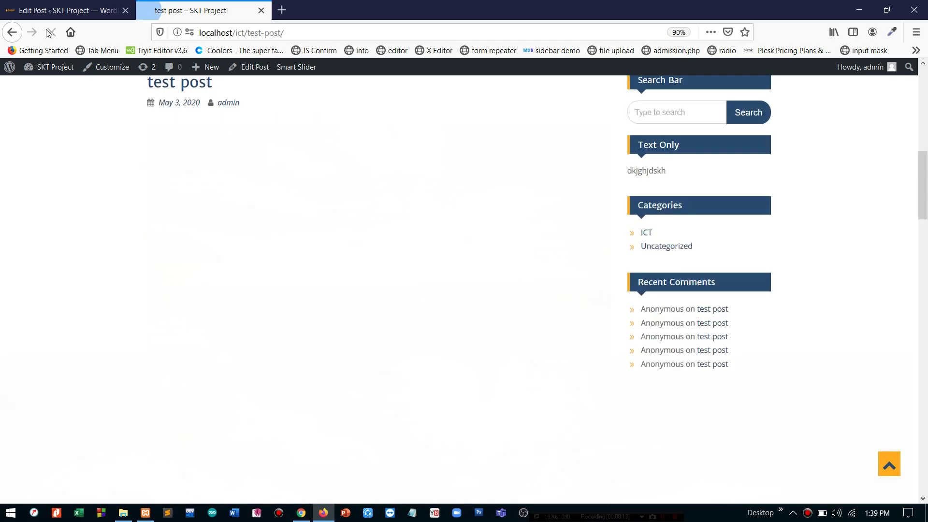
{"action": "scroll", "coordinate": [181, 335], "scroll_direction": "down", "scroll_amount": 5}
{"action": "scroll", "coordinate": [181, 335], "scroll_direction": "down", "scroll_amount": 2}
{"action": "scroll", "coordinate": [180, 332], "scroll_direction": "up", "scroll_amount": 2}
{"action": "scroll", "coordinate": [180, 332], "scroll_direction": "down", "scroll_amount": 1}
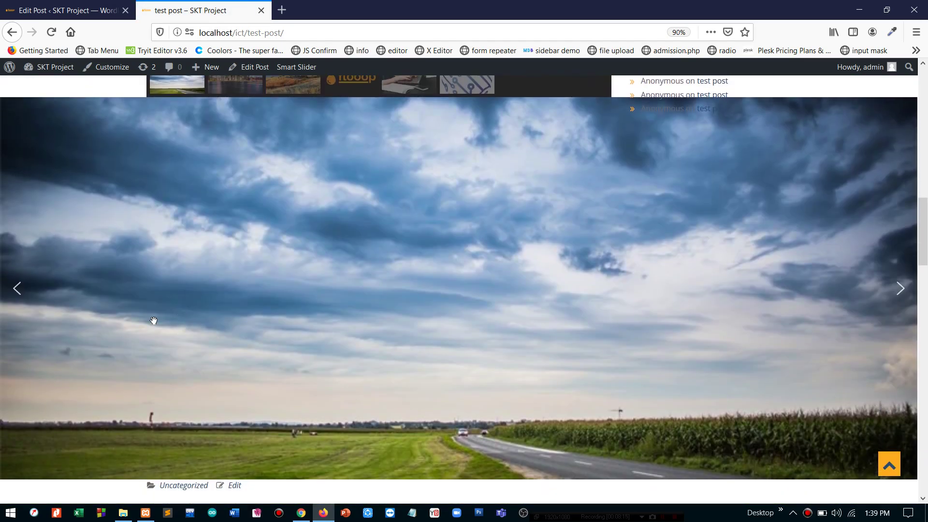
{"action": "left_click", "coordinate": [10, 293]}
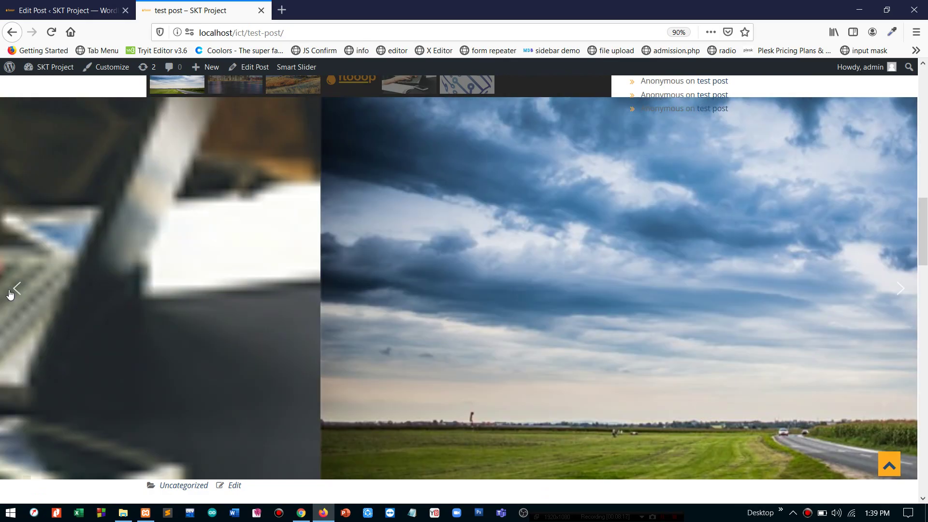
{"action": "left_click", "coordinate": [10, 293]}
Compare the widths of MySlide and Slider2 on the published test post, checking the post editor as well
{"action": "scroll", "coordinate": [388, 265], "scroll_direction": "up", "scroll_amount": 4}
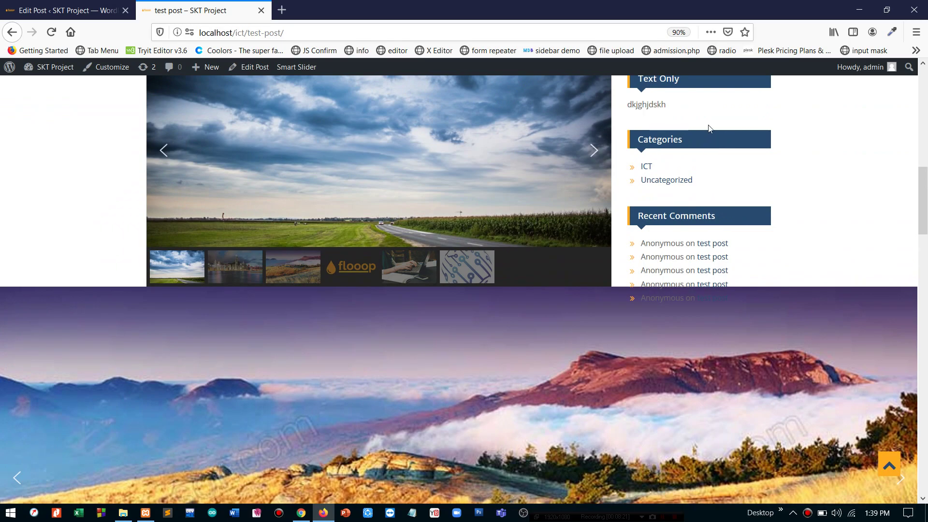
{"action": "scroll", "coordinate": [708, 128], "scroll_direction": "up", "scroll_amount": 3}
{"action": "scroll", "coordinate": [707, 128], "scroll_direction": "down", "scroll_amount": 1}
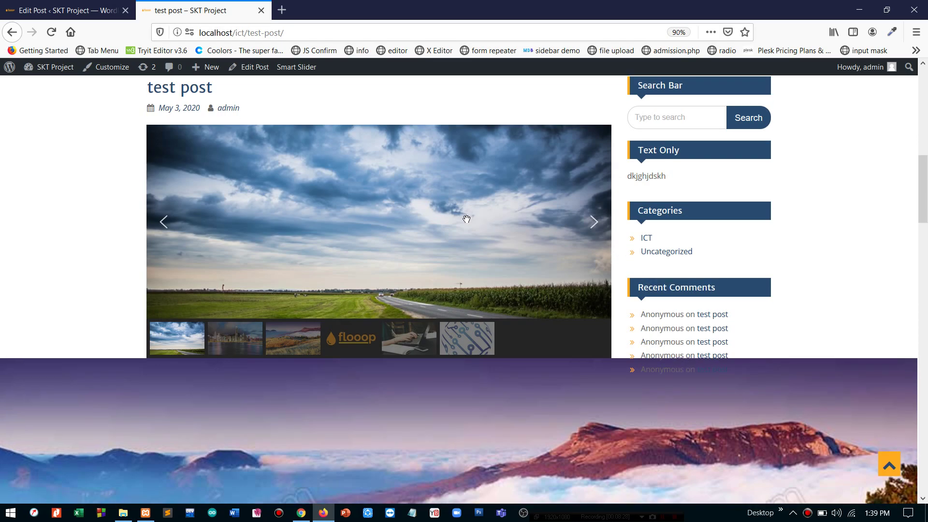
{"action": "scroll", "coordinate": [466, 219], "scroll_direction": "down", "scroll_amount": 8}
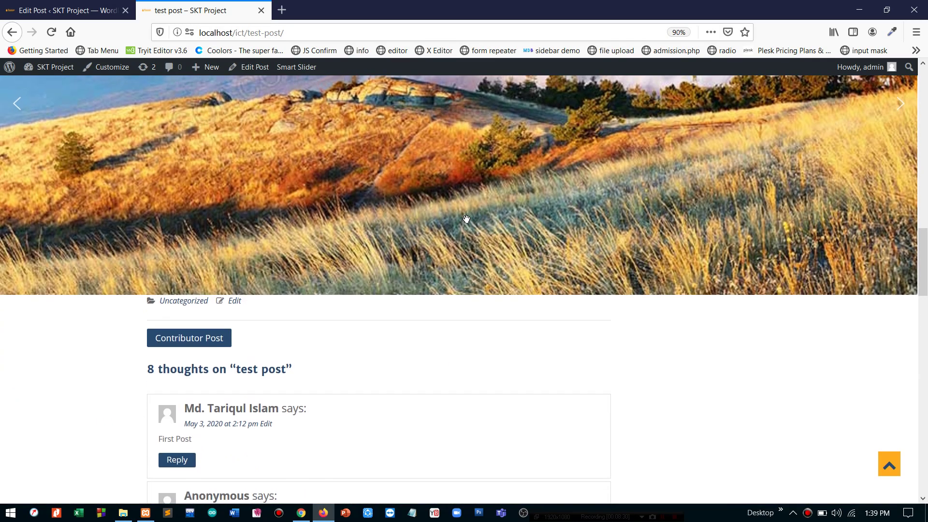
{"action": "scroll", "coordinate": [467, 219], "scroll_direction": "up", "scroll_amount": 5}
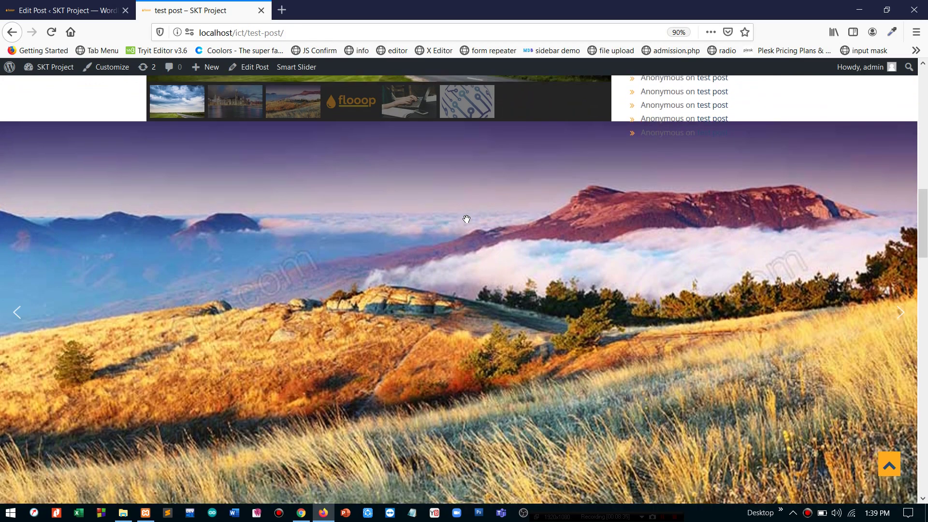
{"action": "scroll", "coordinate": [467, 219], "scroll_direction": "up", "scroll_amount": 2}
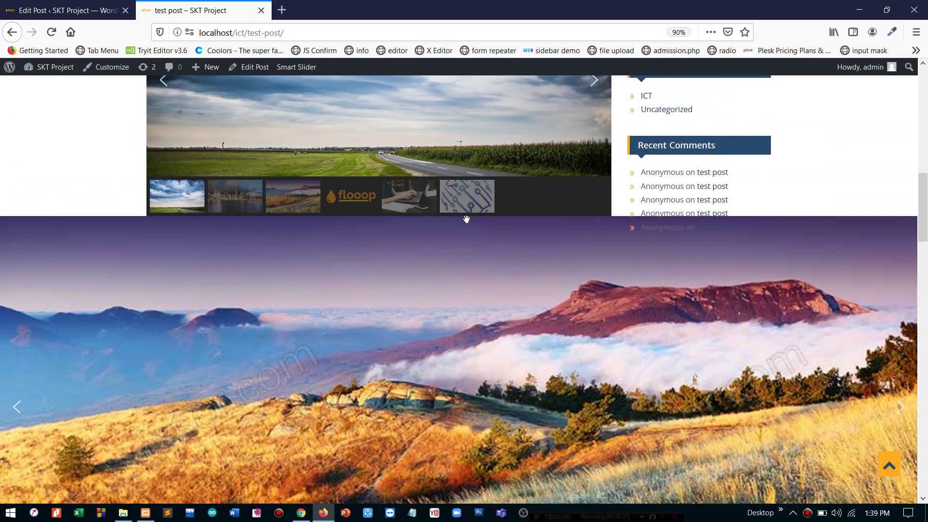
{"action": "scroll", "coordinate": [466, 219], "scroll_direction": "up", "scroll_amount": 3}
{"action": "left_click", "coordinate": [67, 10]}
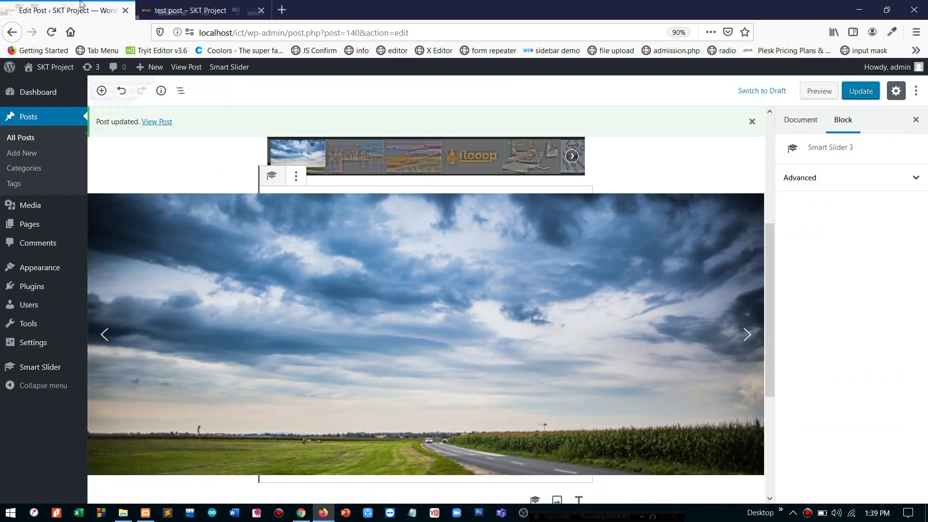
{"action": "left_click", "coordinate": [188, 10]}
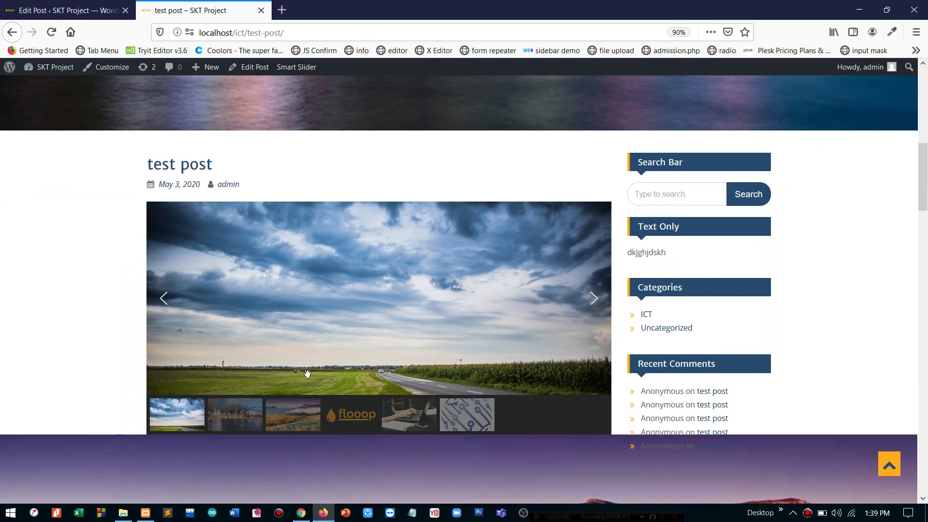
Advance the full-width Slider2 on the published test post by two slides
{"action": "scroll", "coordinate": [307, 374], "scroll_direction": "down", "scroll_amount": 5}
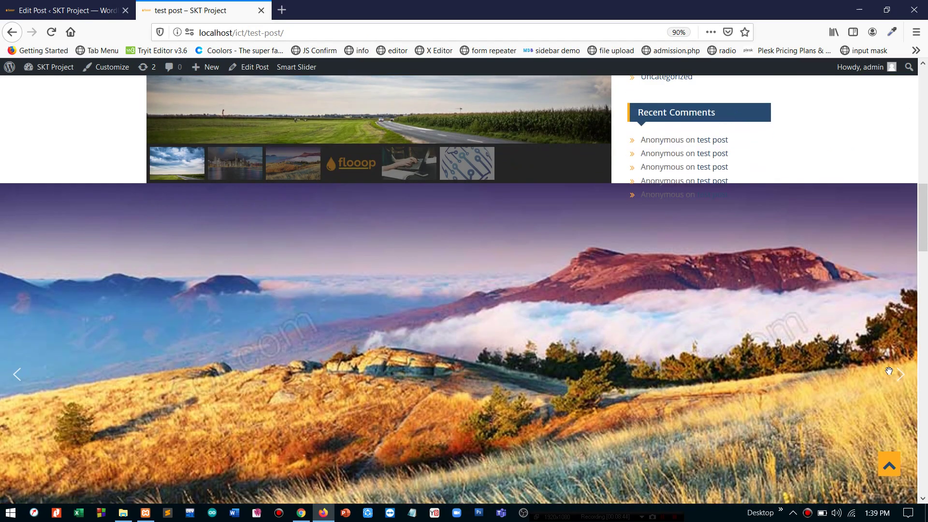
{"action": "scroll", "coordinate": [901, 385], "scroll_direction": "down", "scroll_amount": 1}
{"action": "left_click", "coordinate": [902, 357]}
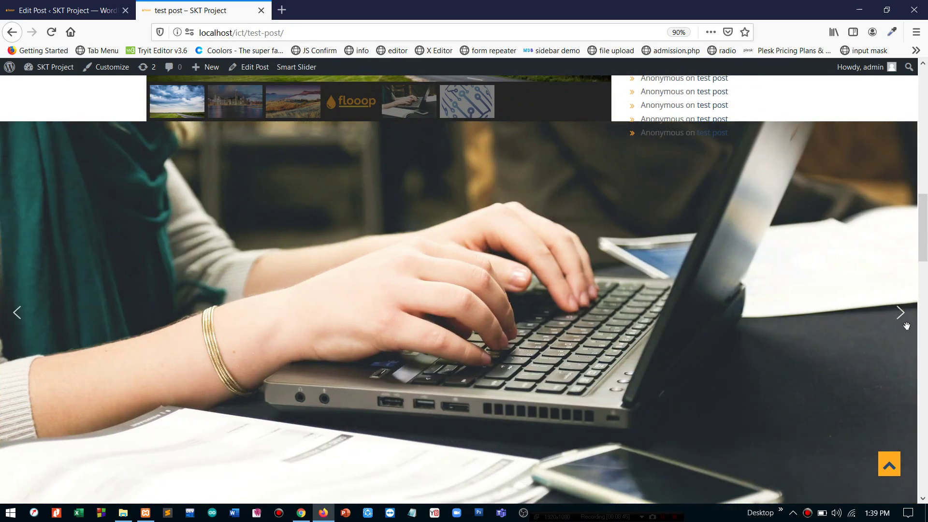
{"action": "left_click", "coordinate": [901, 313]}
Step backward through the theme's header slider above the post for comparison with Slider2
{"action": "scroll", "coordinate": [823, 273], "scroll_direction": "up", "scroll_amount": 8}
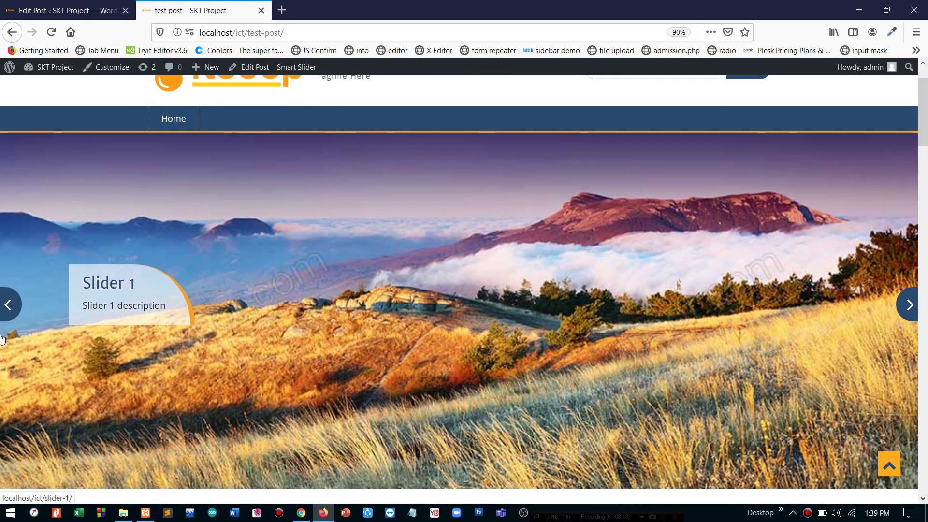
{"action": "left_click", "coordinate": [3, 310]}
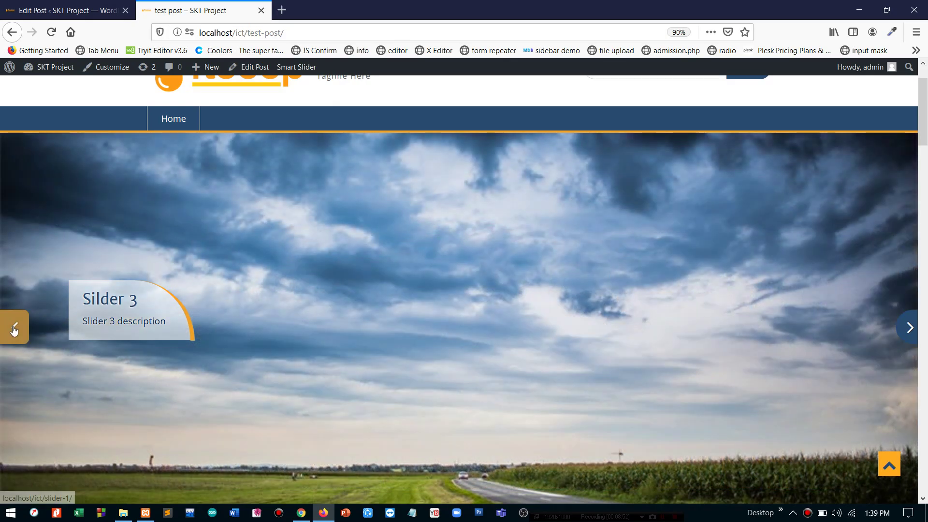
{"action": "left_click", "coordinate": [14, 331]}
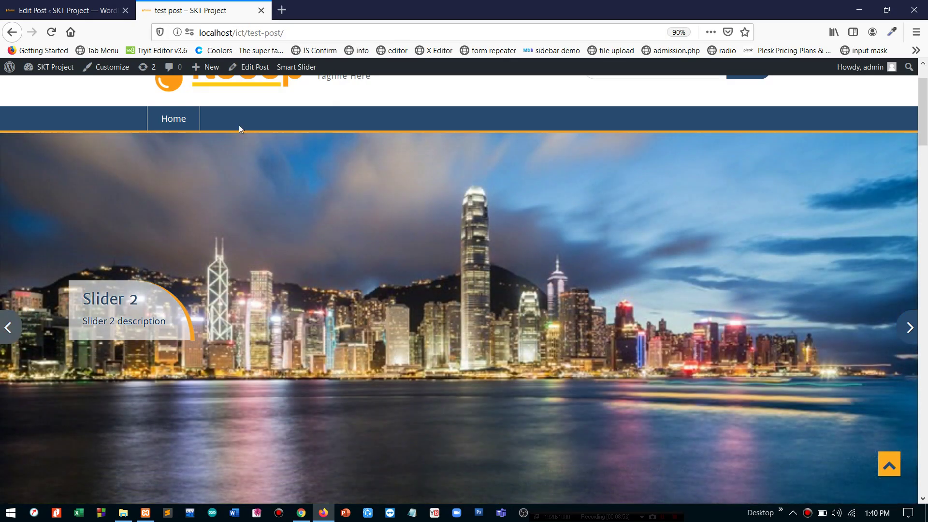
{"action": "scroll", "coordinate": [237, 126], "scroll_direction": "up", "scroll_amount": 2}
{"action": "scroll", "coordinate": [237, 129], "scroll_direction": "up", "scroll_amount": 2}
Return to the admin area and open Slider2 for editing from the Smart Slider dashboard
{"action": "left_click", "coordinate": [68, 10]}
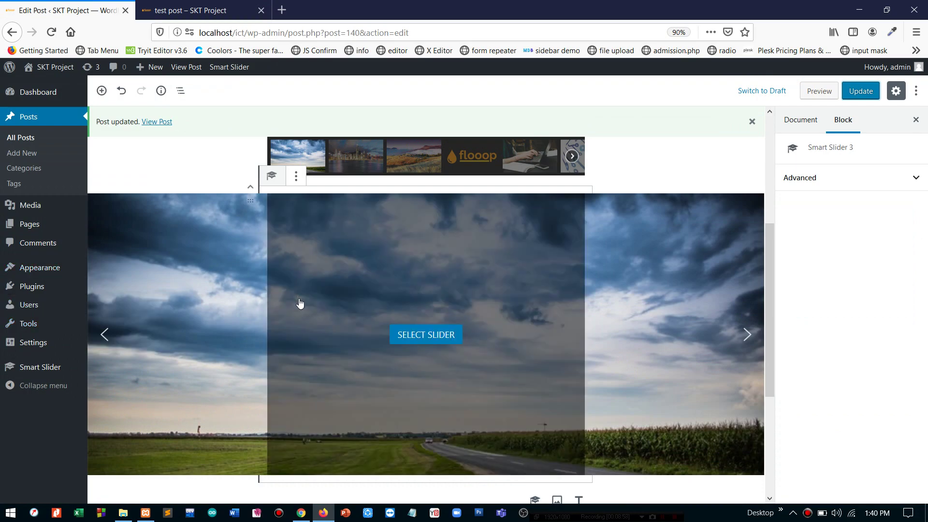
{"action": "scroll", "coordinate": [300, 304], "scroll_direction": "down", "scroll_amount": 4}
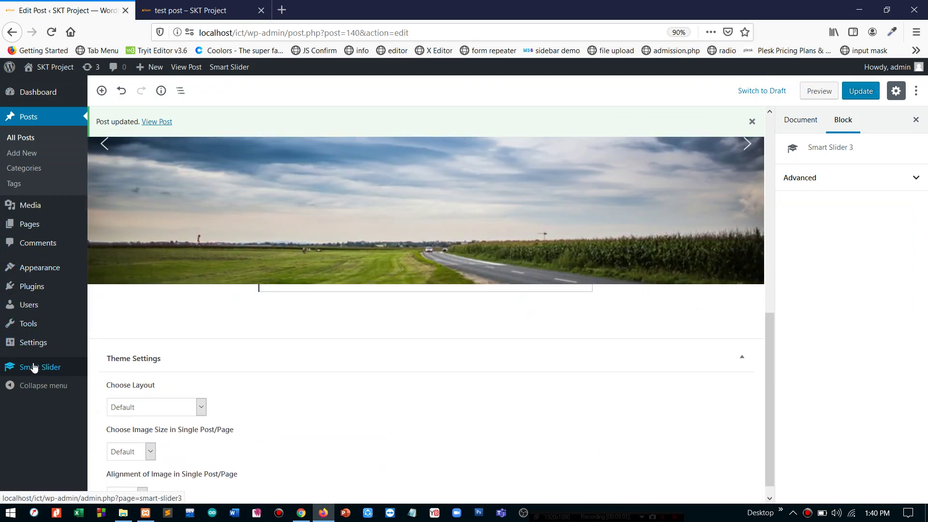
{"action": "left_click", "coordinate": [34, 368]}
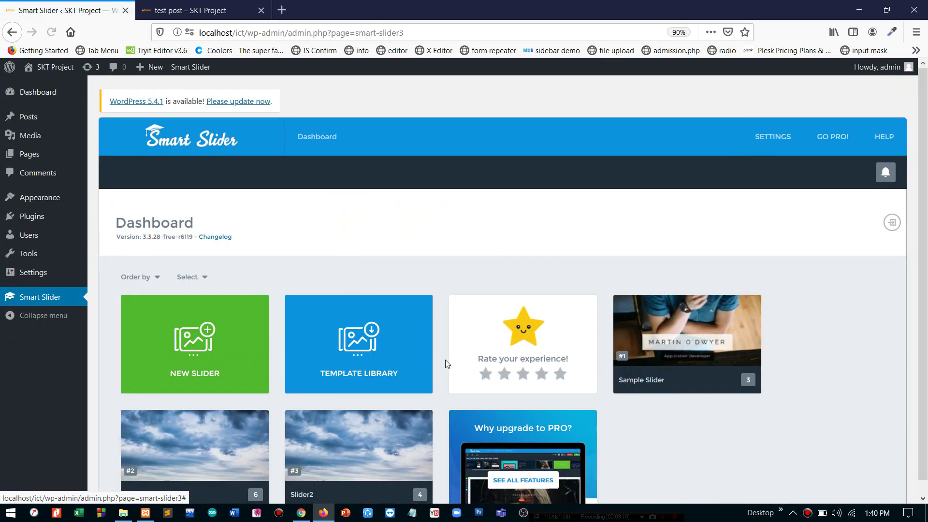
{"action": "scroll", "coordinate": [445, 360], "scroll_direction": "down", "scroll_amount": 1}
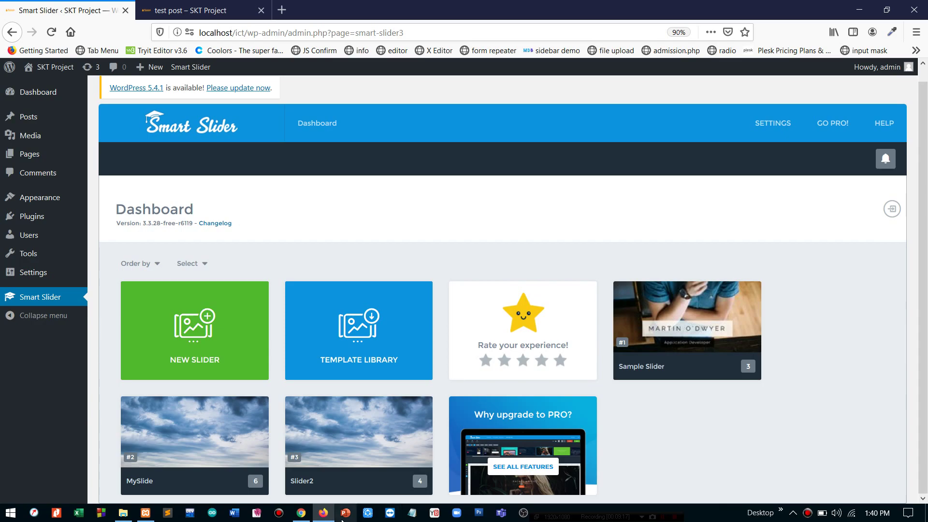
{"action": "mouse_move", "coordinate": [368, 461]}
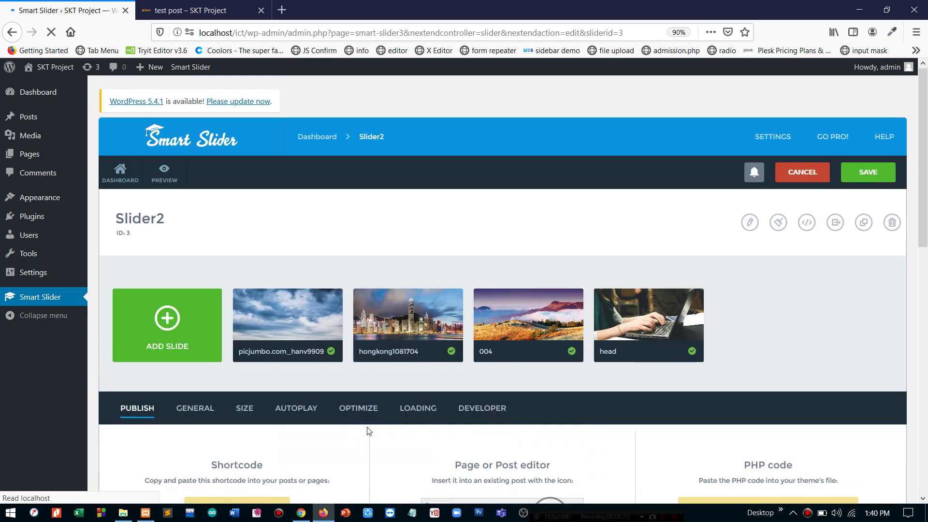
Review the available actions for the head slide in Slider2, and inspect all slides' Quick Edit fields without changing them
{"action": "mouse_move", "coordinate": [632, 299]}
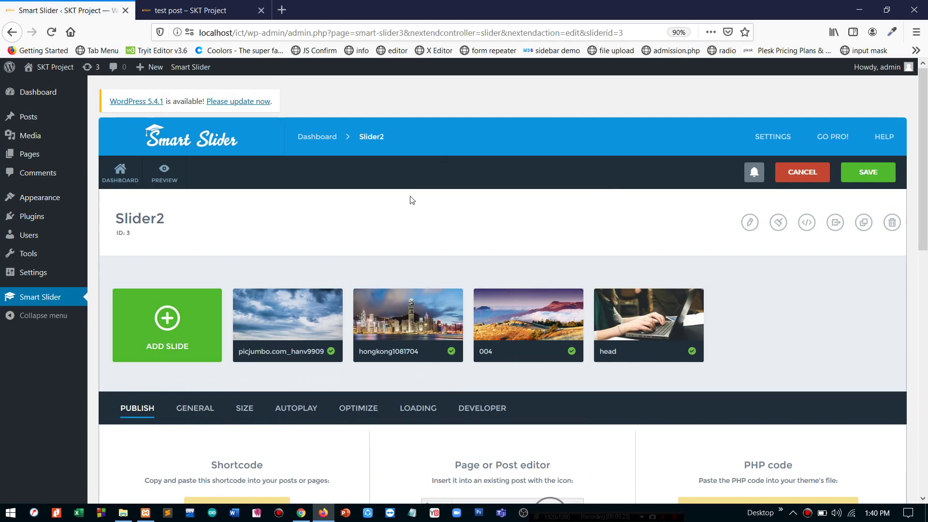
{"action": "scroll", "coordinate": [410, 195], "scroll_direction": "down", "scroll_amount": 3}
{"action": "mouse_move", "coordinate": [305, 262]}
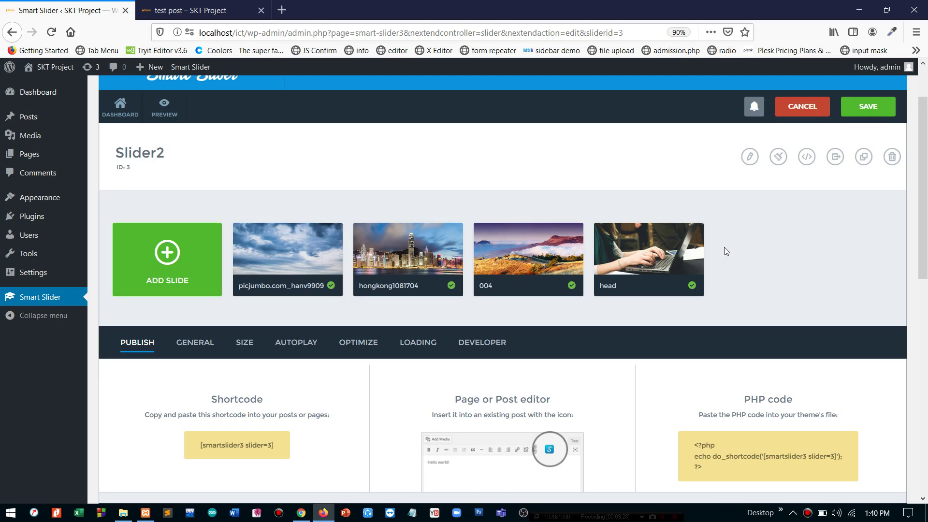
{"action": "mouse_move", "coordinate": [675, 272]}
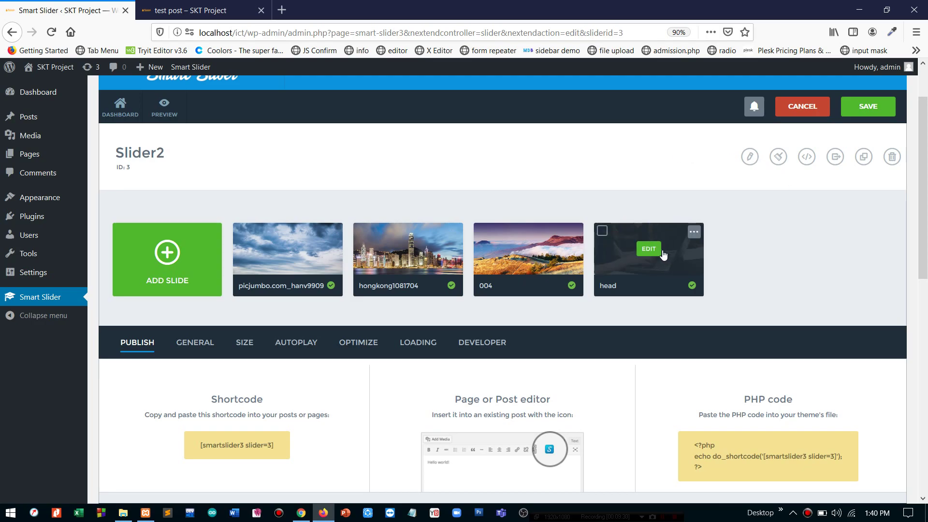
{"action": "left_click", "coordinate": [694, 233]}
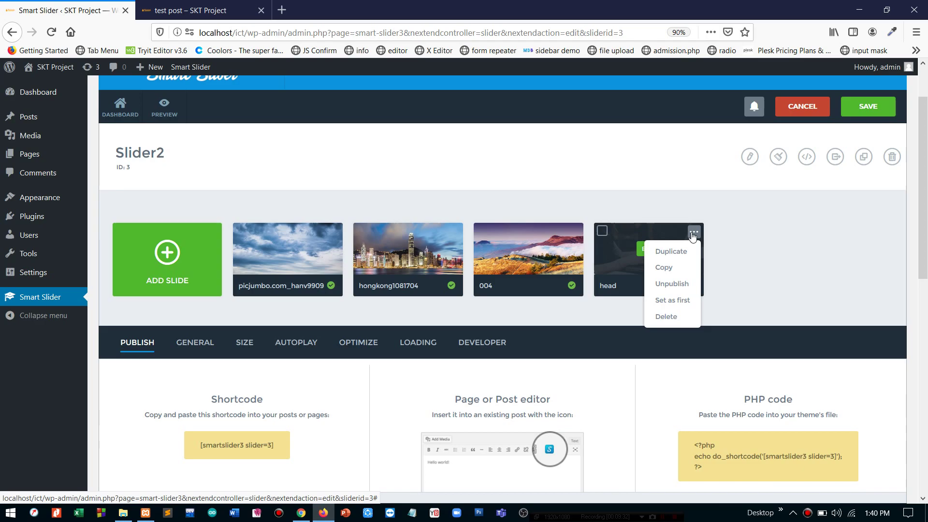
{"action": "left_click", "coordinate": [669, 267]}
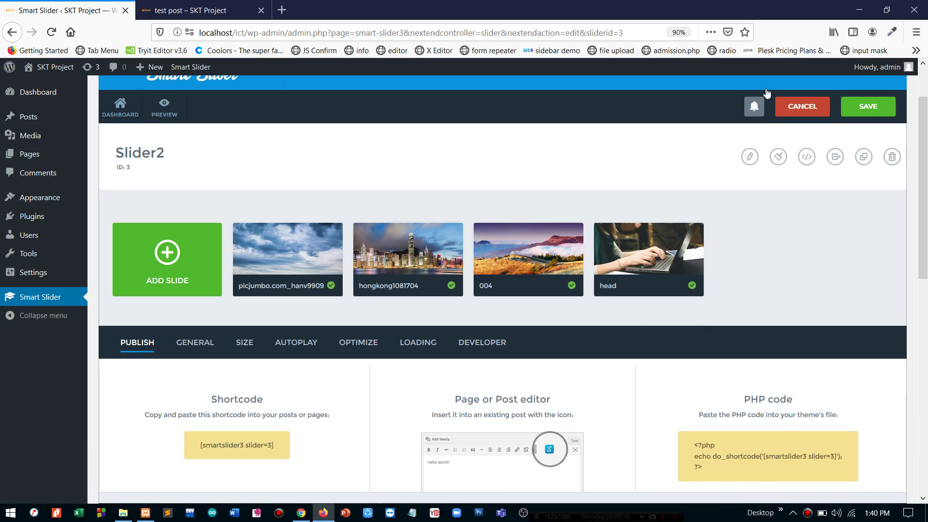
{"action": "left_click", "coordinate": [750, 157]}
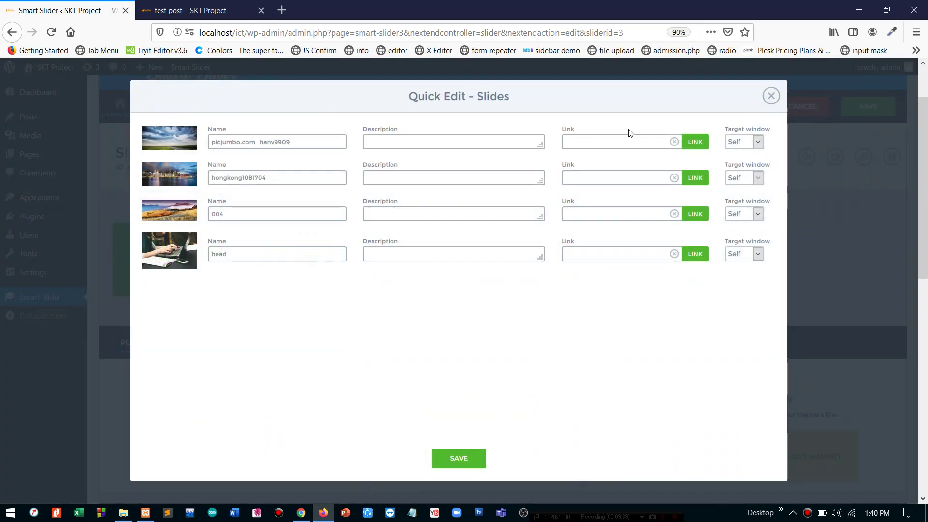
{"action": "left_click", "coordinate": [771, 96]}
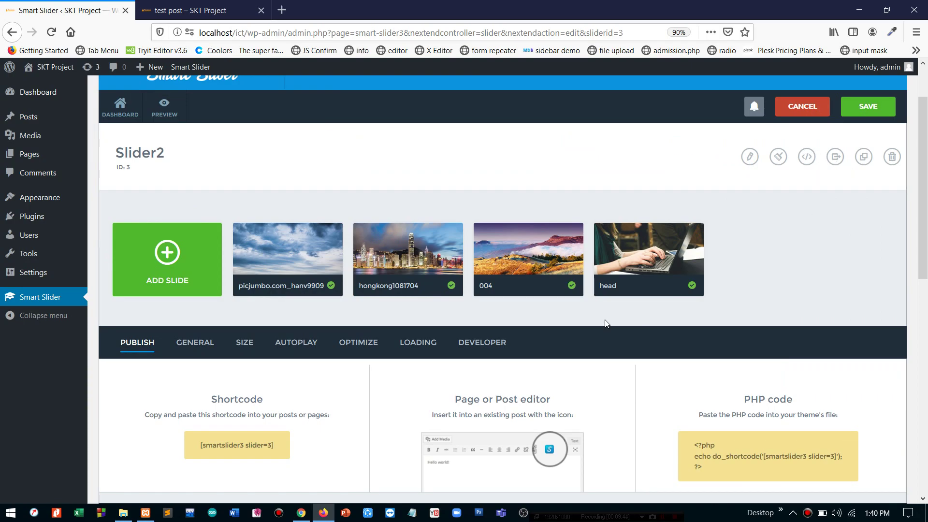
Examine Slider2's arrow settings, including hover display, shape, color, style, previous and next positions, and alt tags
{"action": "scroll", "coordinate": [561, 313], "scroll_direction": "down", "scroll_amount": 4}
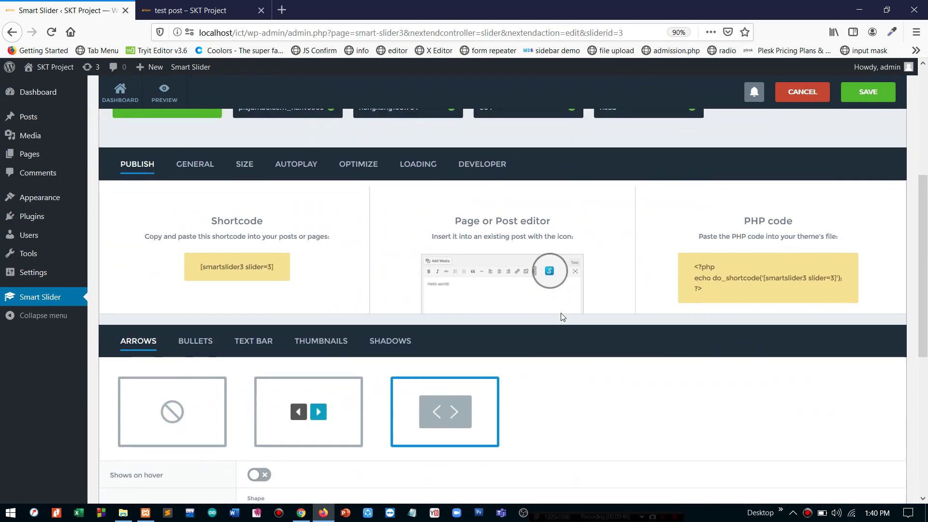
{"action": "scroll", "coordinate": [560, 317], "scroll_direction": "down", "scroll_amount": 5}
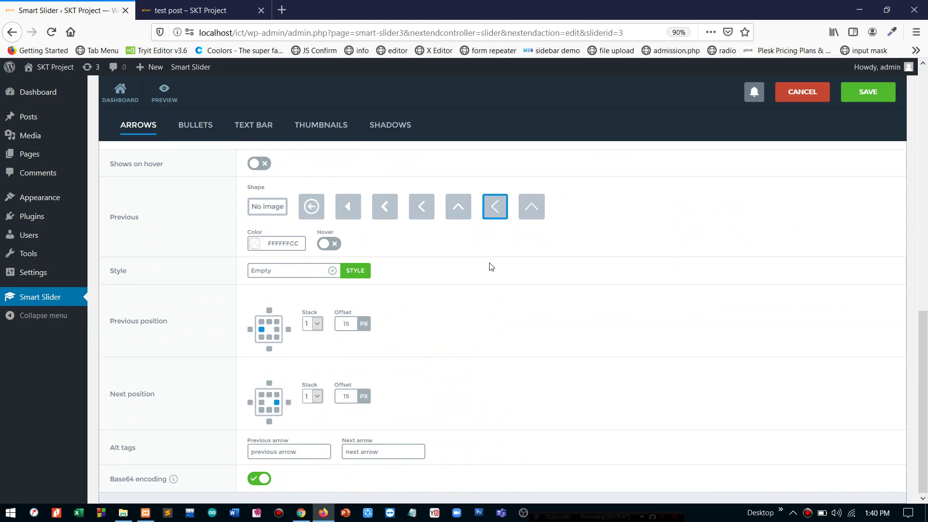
{"action": "scroll", "coordinate": [490, 267], "scroll_direction": "up", "scroll_amount": 3}
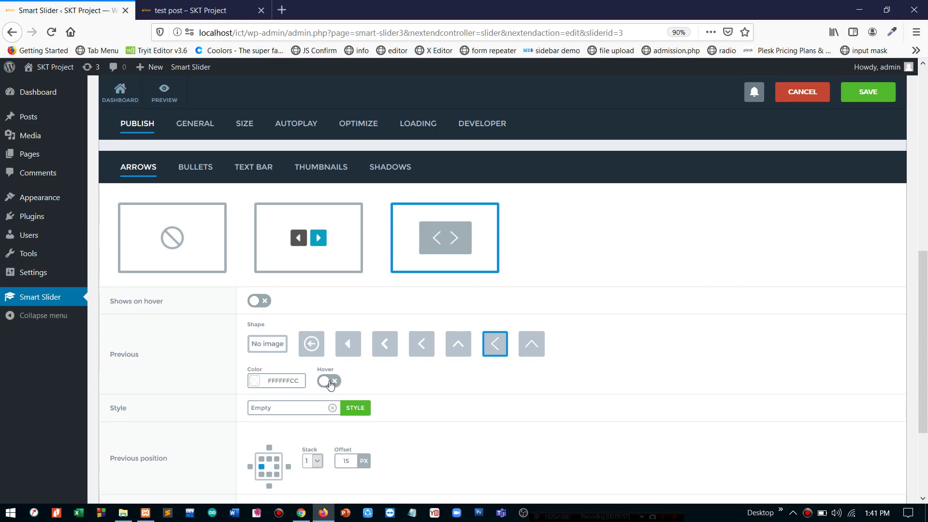
{"action": "scroll", "coordinate": [330, 384], "scroll_direction": "down", "scroll_amount": 3}
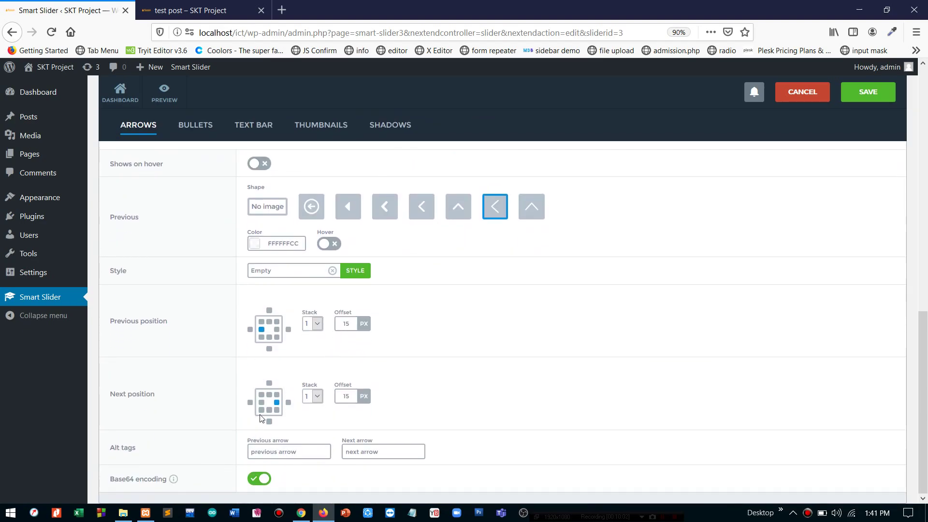
{"action": "scroll", "coordinate": [289, 404], "scroll_direction": "up", "scroll_amount": 10}
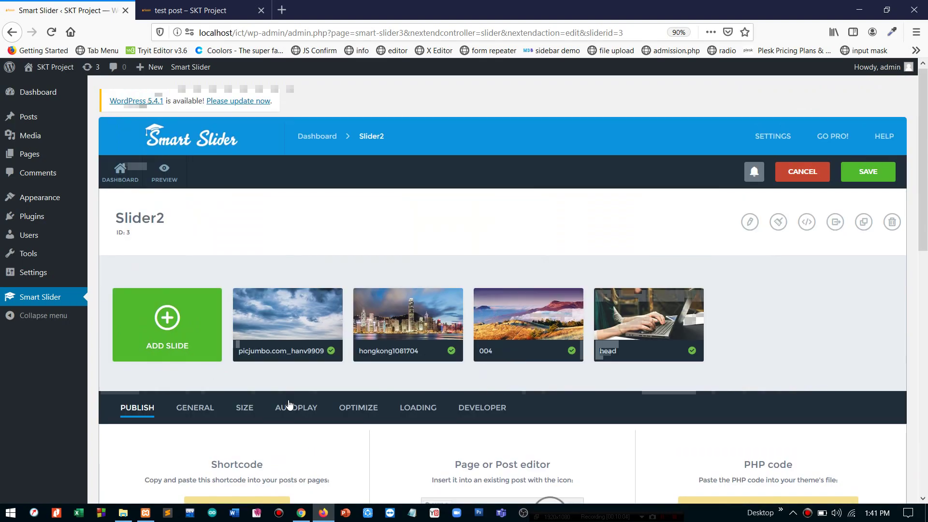